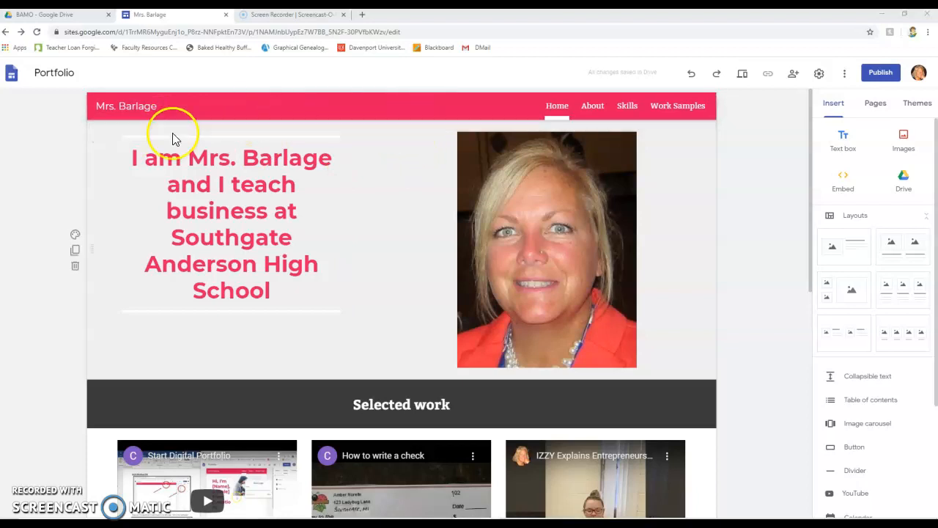
Step: Upload a logo image for the site's navigation bar through the brand images settings
click(111, 130)
click(460, 283)
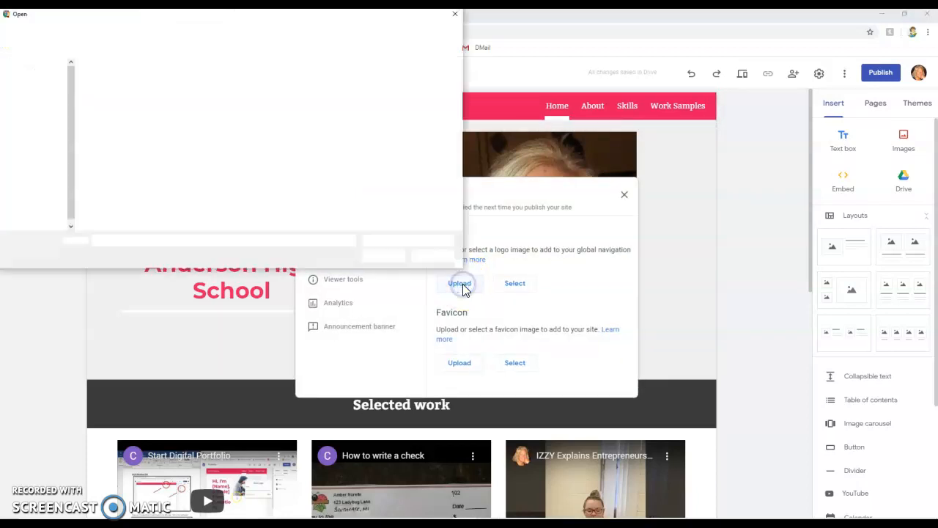
double_click(110, 87)
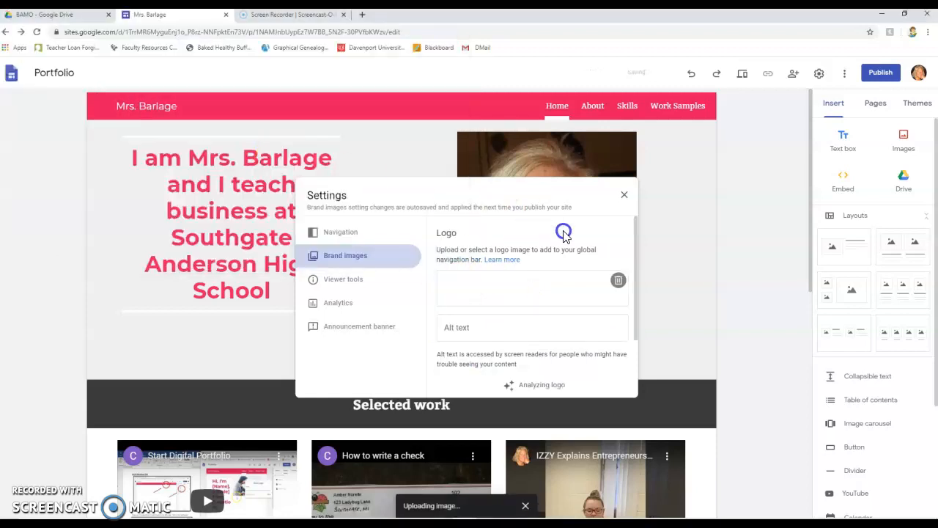
click(624, 200)
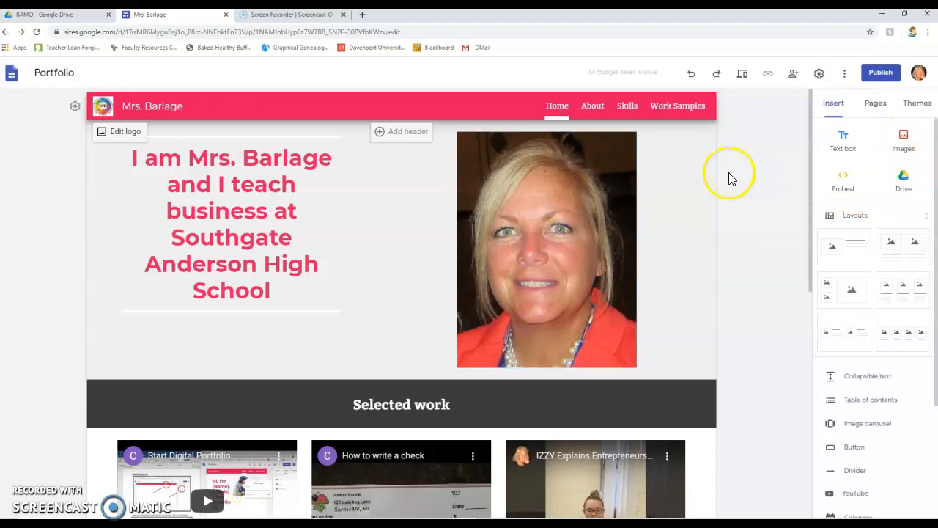
Step: Switch the Selected work section's background to Emphasis 1 and then back to Emphasis 2
scroll(561, 233, down, 1)
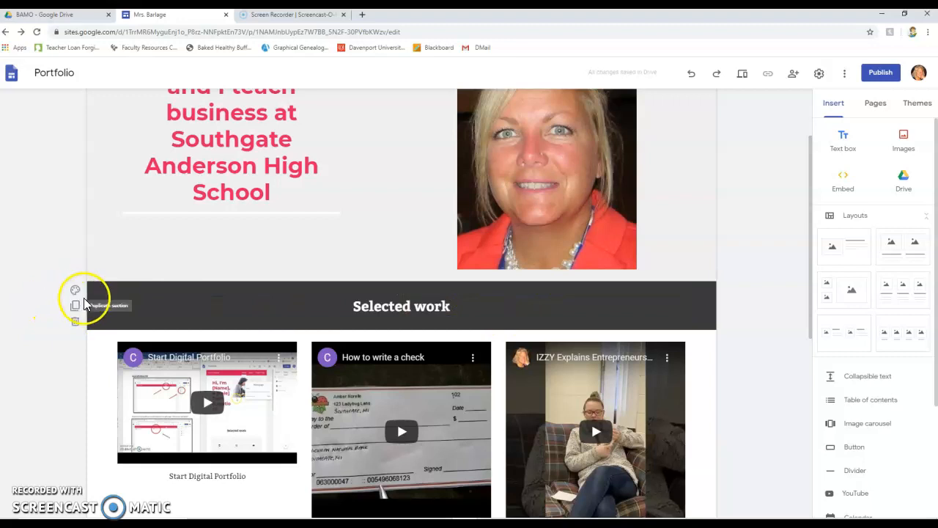
click(75, 292)
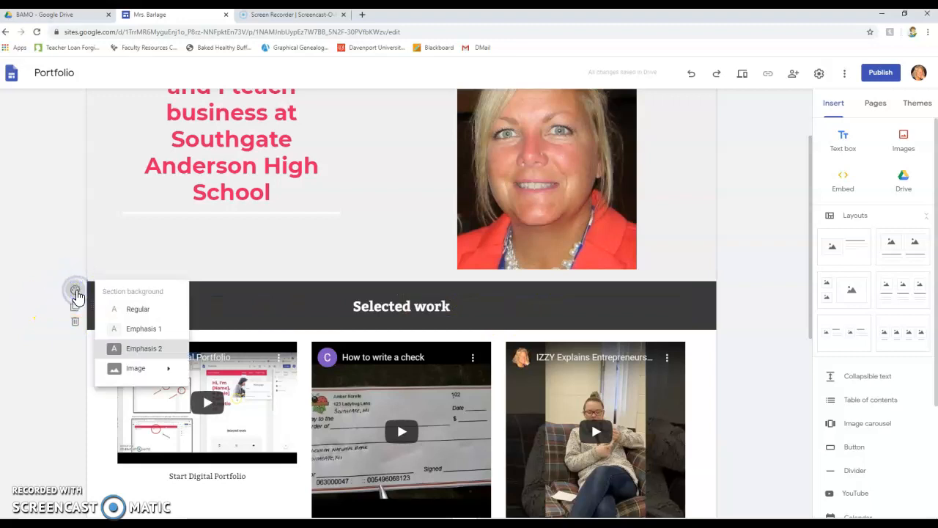
click(139, 329)
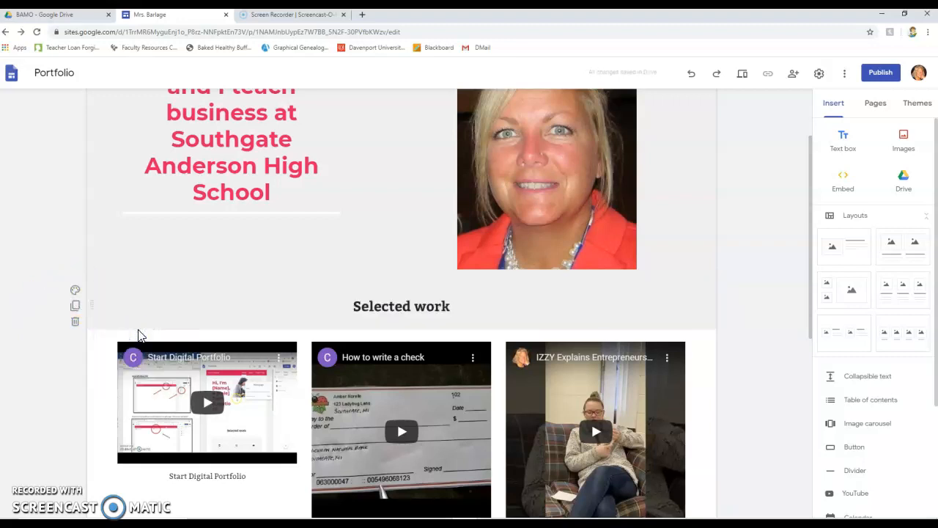
click(75, 290)
click(129, 352)
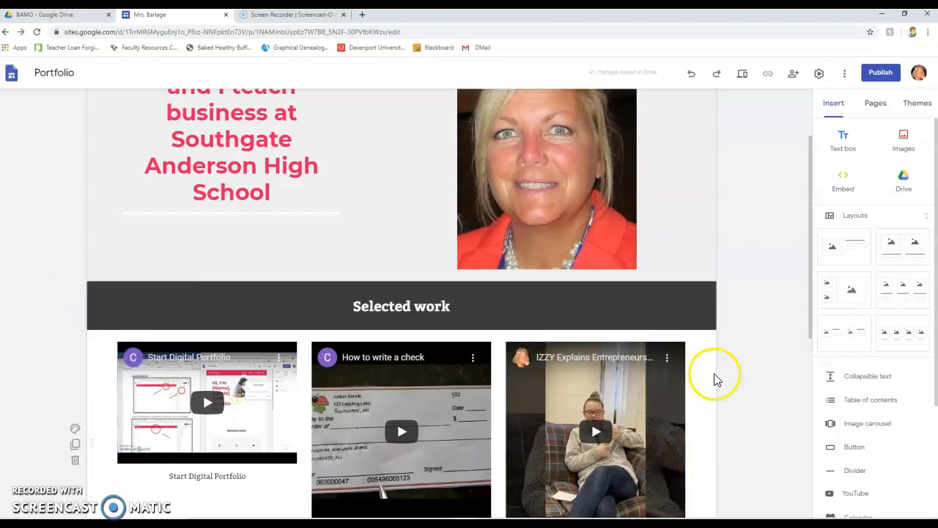
Step: Scroll through the Home page to review its sections
scroll(755, 414, down, 2)
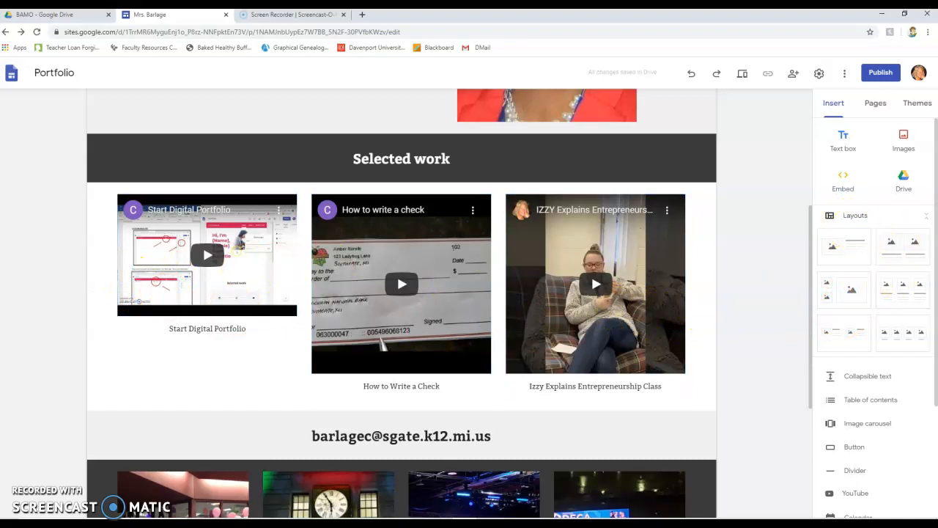
scroll(895, 325, down, 2)
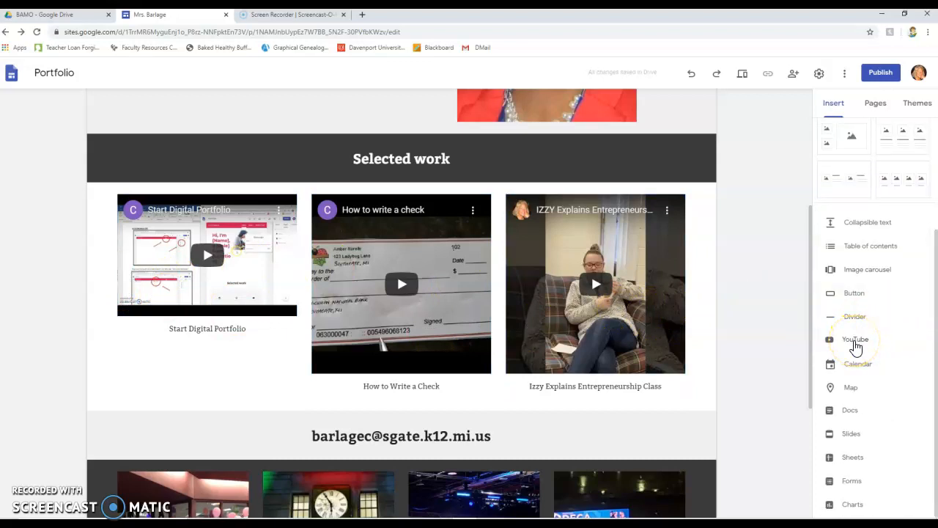
scroll(690, 346, down, 2)
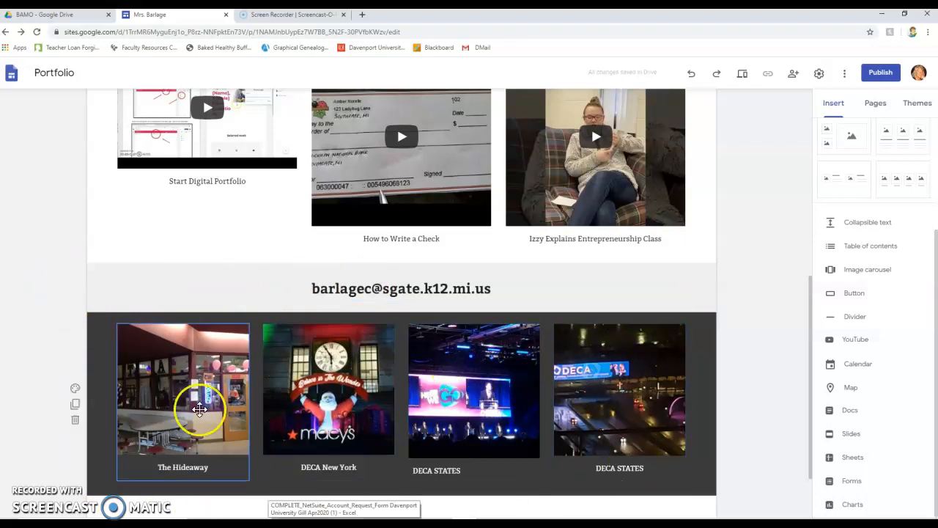
scroll(377, 371, down, 2)
scroll(377, 371, up, 7)
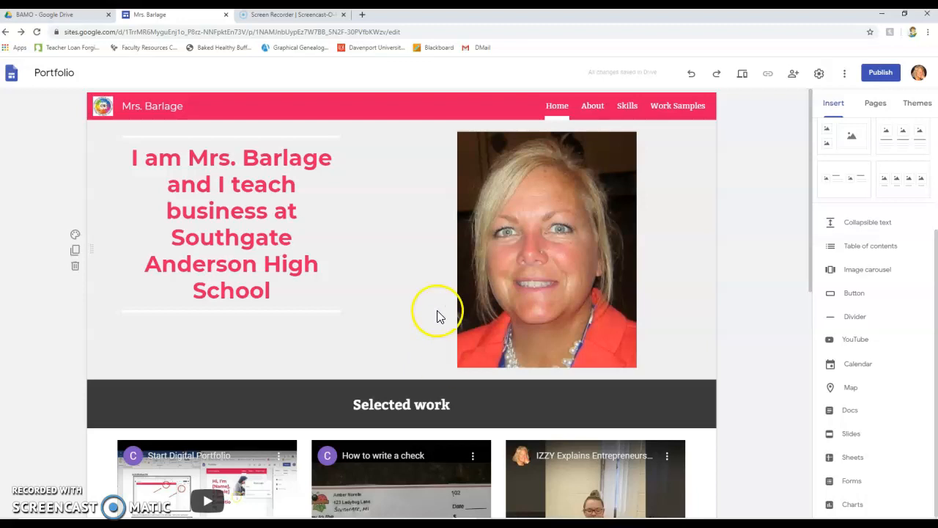
Step: Open the About page and add a section with the image-beside-text layout
click(595, 109)
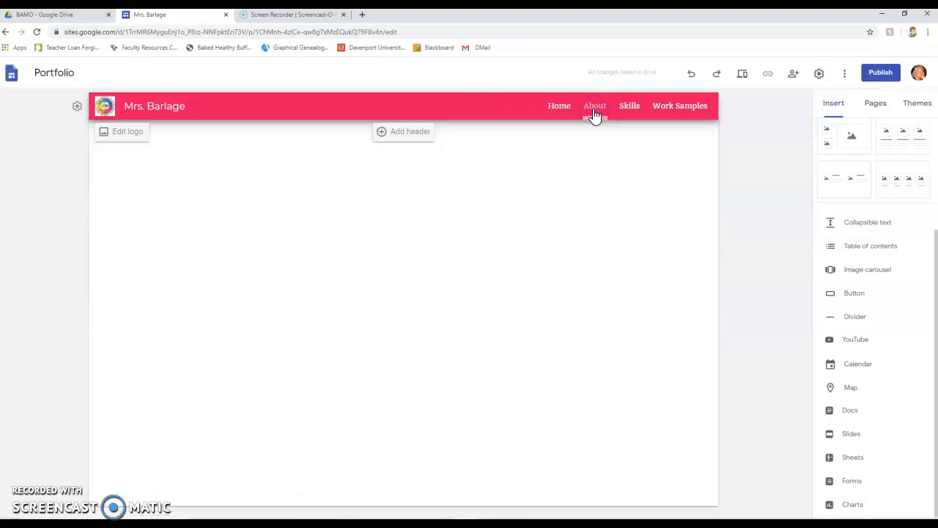
click(595, 114)
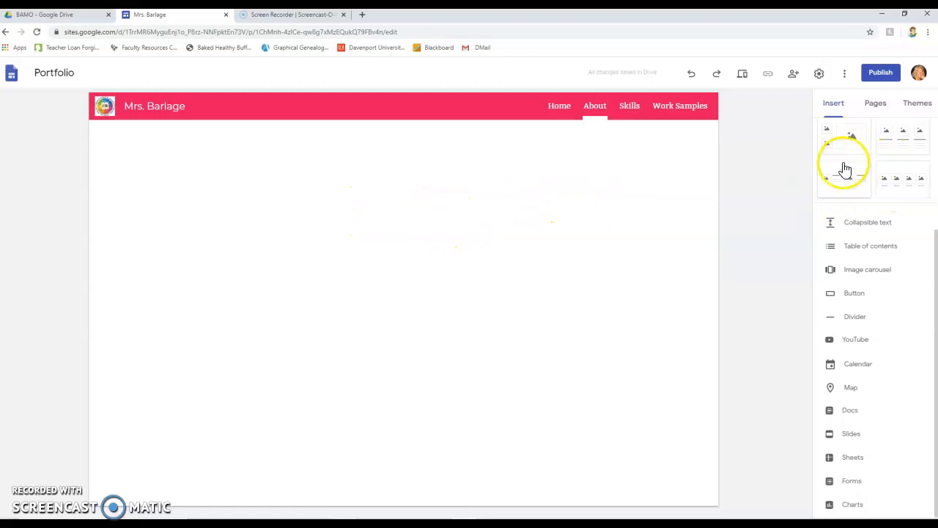
scroll(844, 167, up, 3)
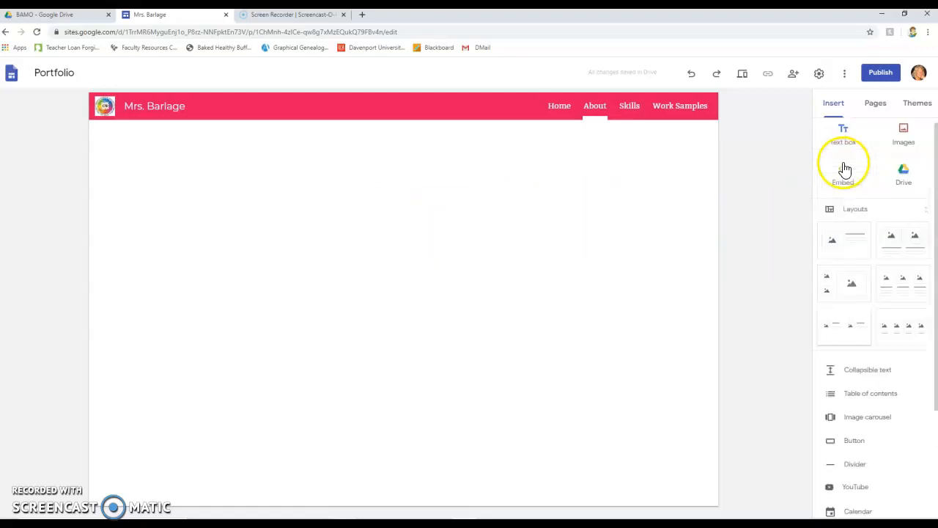
click(853, 258)
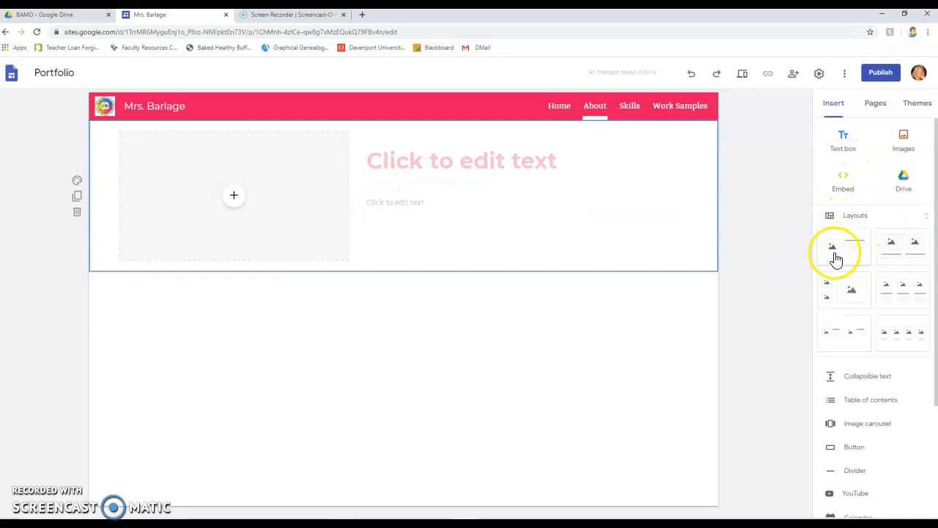
Step: Insert the SAMPLE LETTER document from Drive folder REMOTE LEARNING > BAMO into the section's image placeholder
click(234, 196)
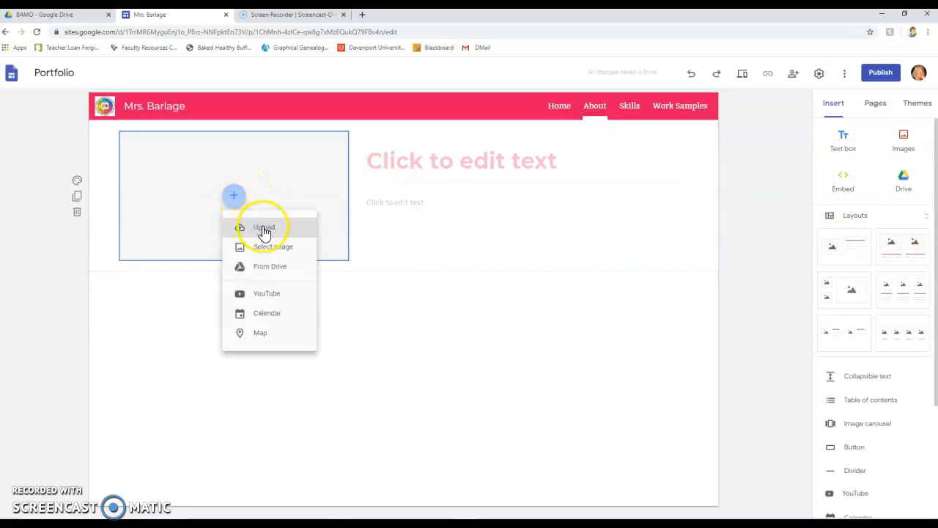
click(270, 269)
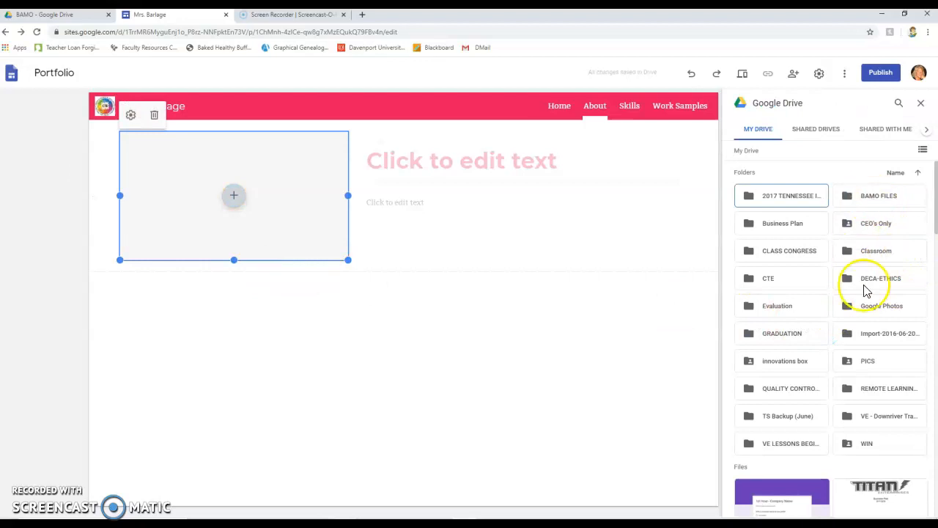
double_click(886, 390)
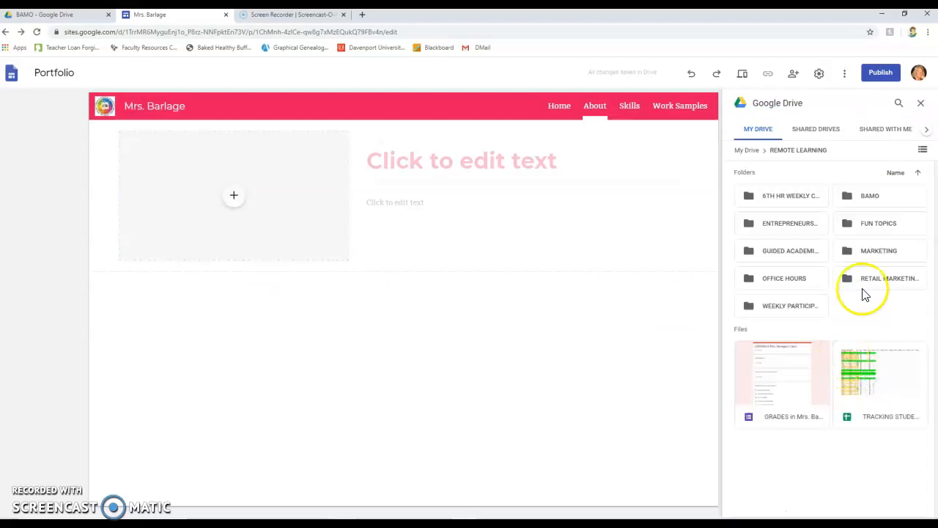
double_click(868, 201)
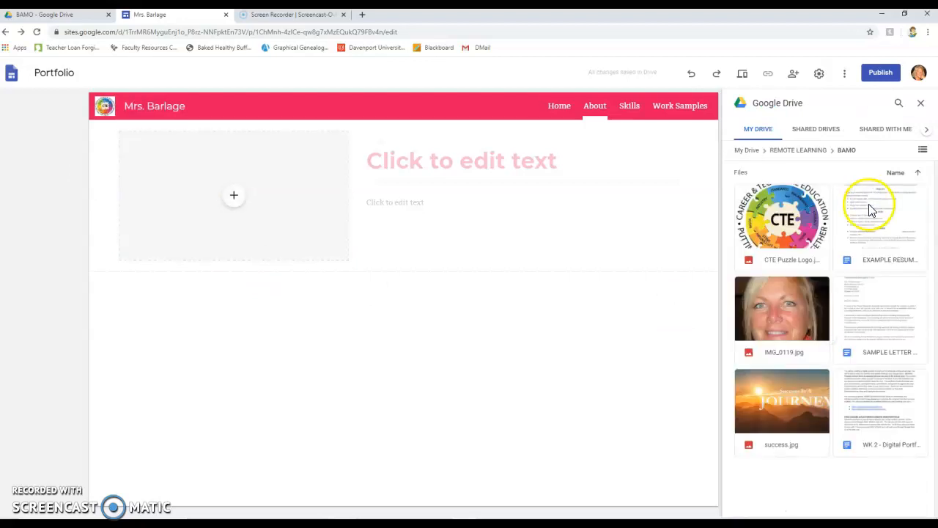
click(888, 326)
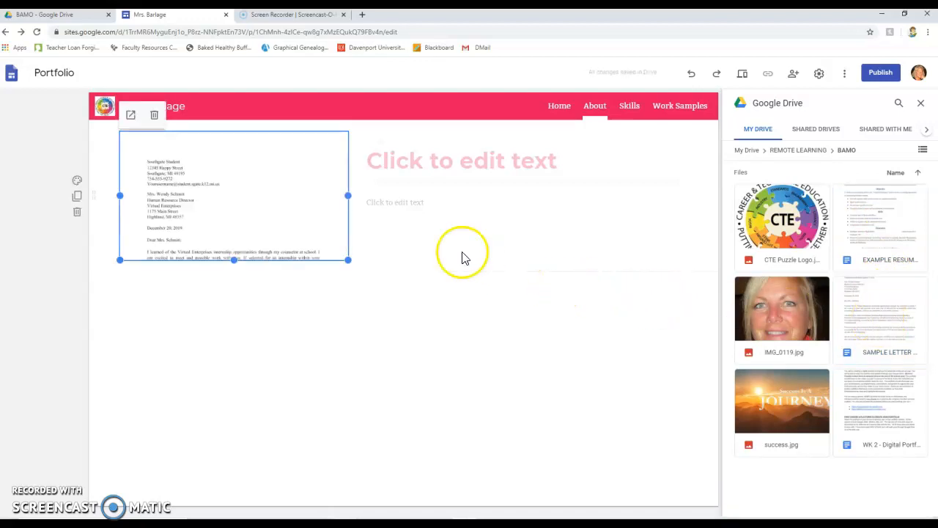
click(218, 332)
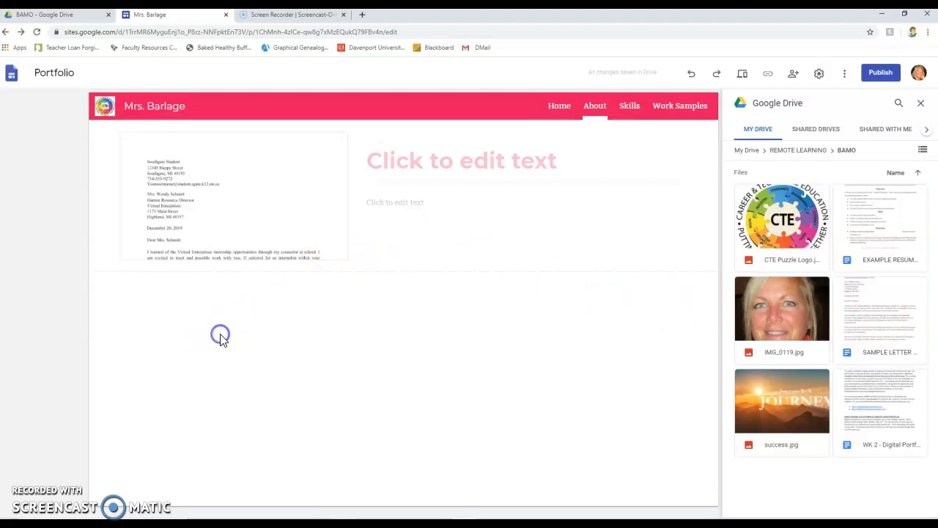
Step: Delete the title and body text boxes from the letter section
click(522, 159)
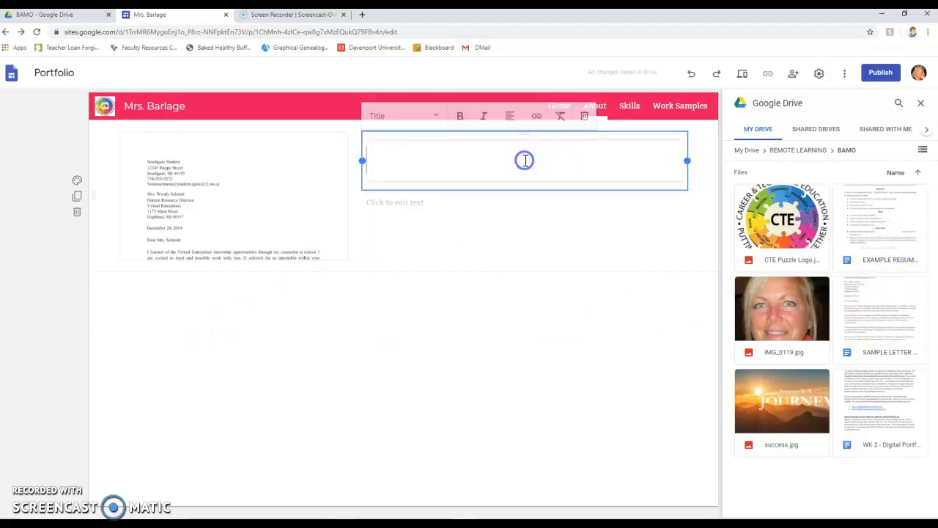
click(584, 116)
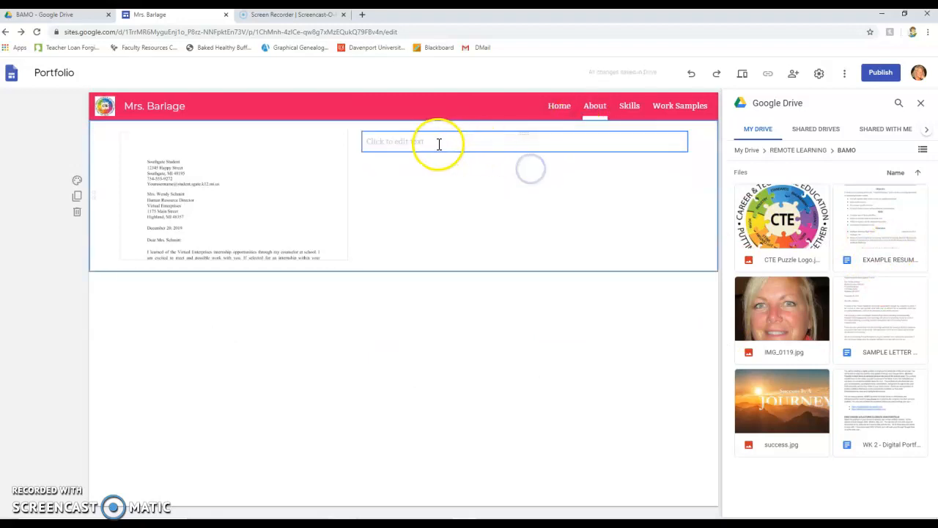
click(442, 142)
click(629, 117)
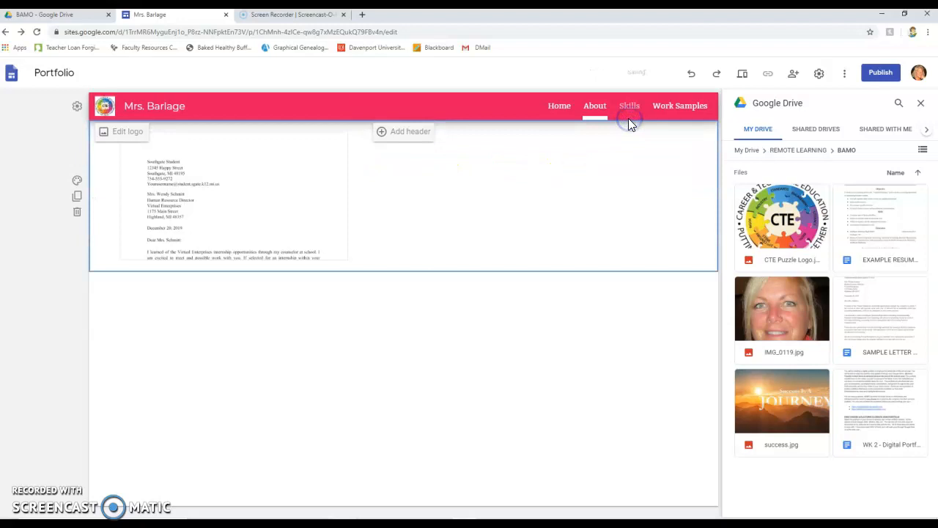
click(583, 358)
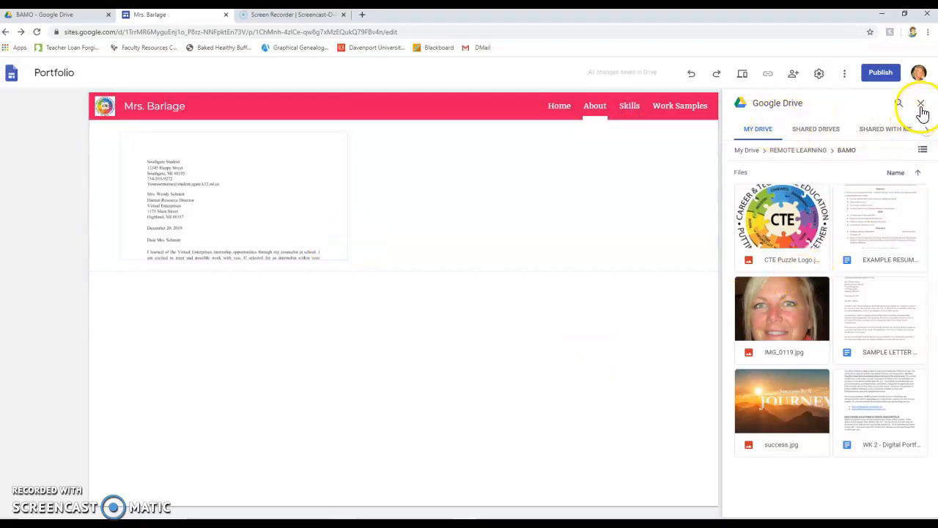
Step: Add a second image-beside-text layout section to the About page
click(921, 103)
click(843, 246)
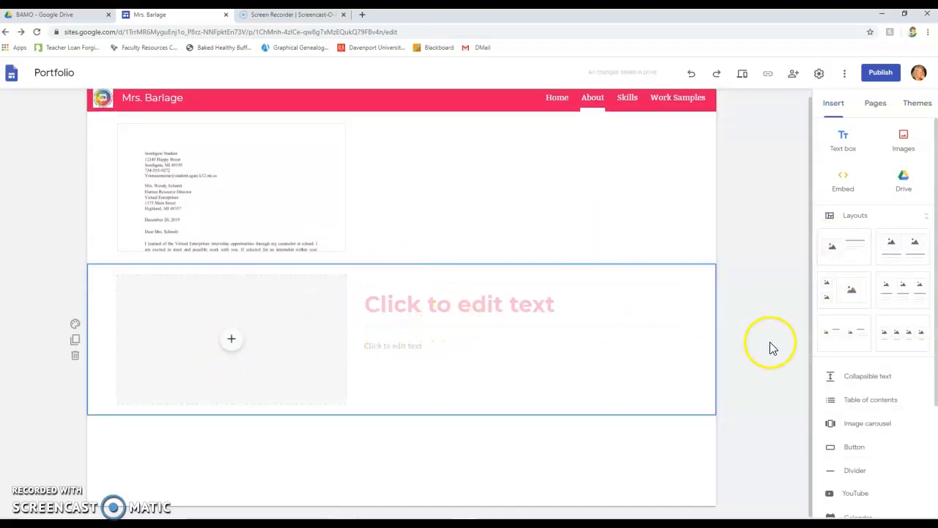
Step: Insert the EXAMPLE RESUME document from the BAMO Drive folder into the new section's image placeholder
click(229, 345)
click(245, 411)
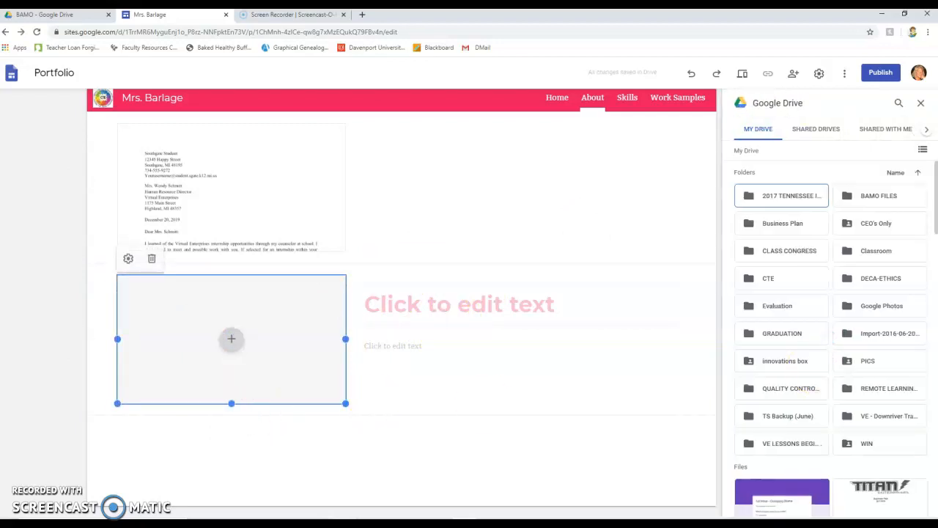
click(856, 389)
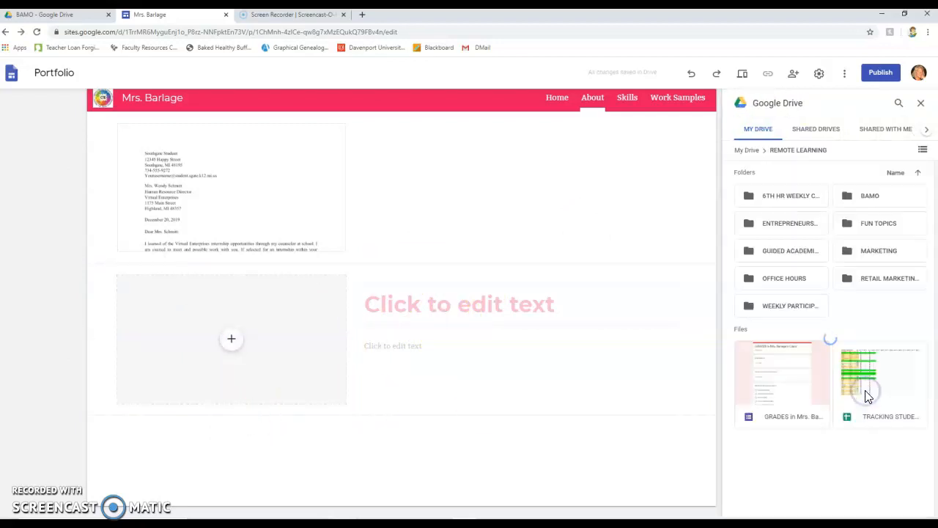
click(869, 195)
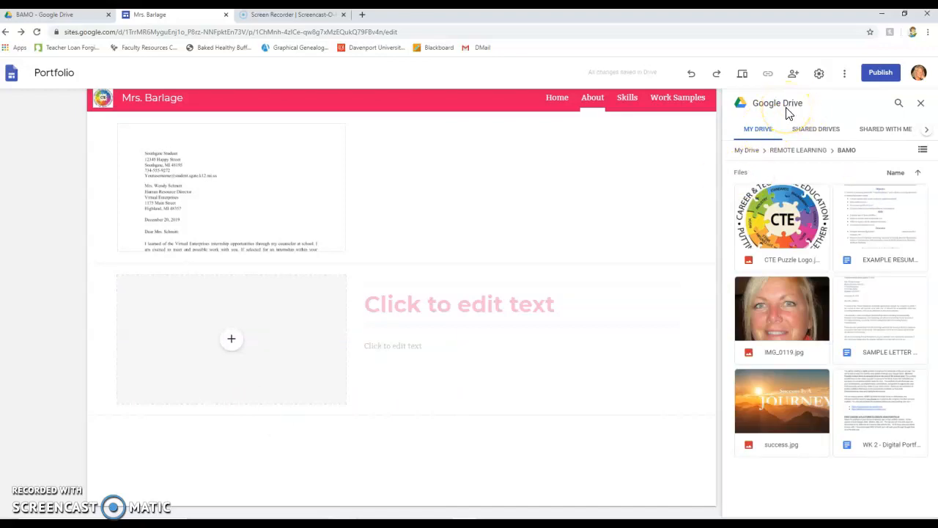
click(884, 215)
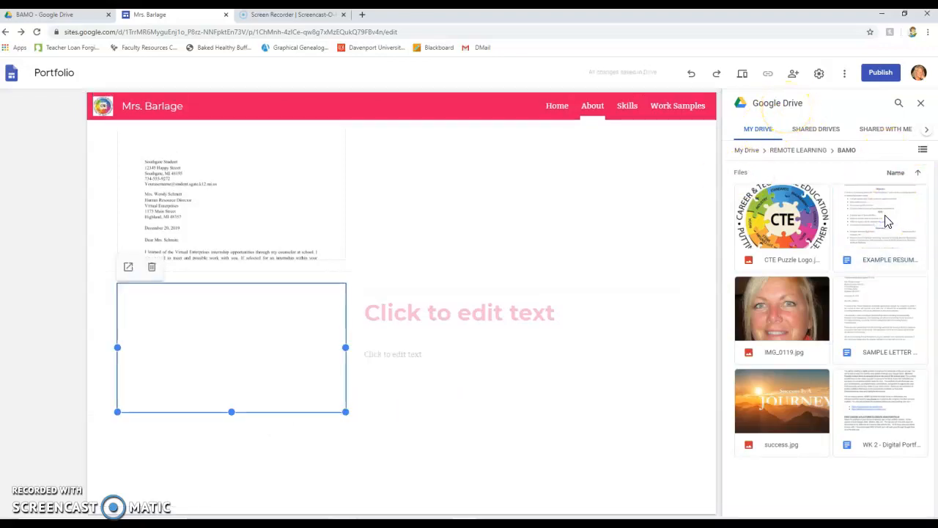
Step: Delete the title and body text boxes from the resume section
click(534, 329)
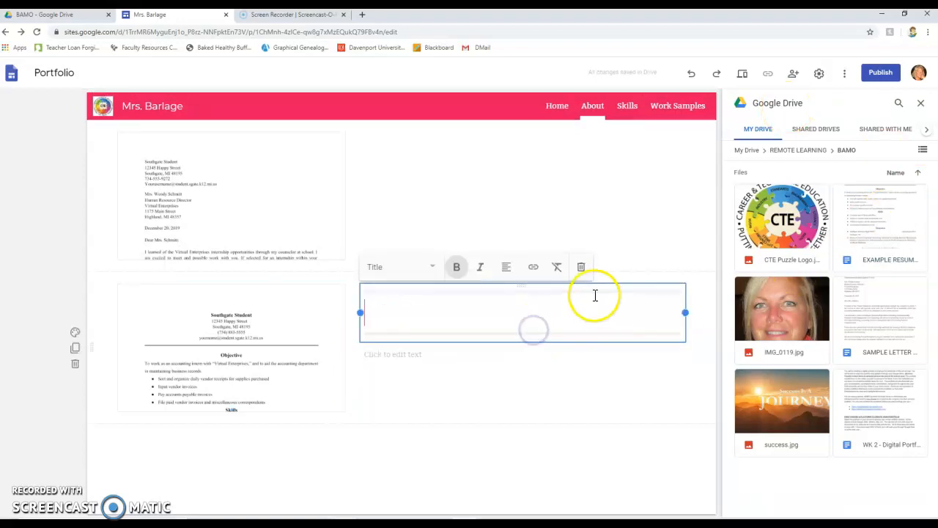
click(581, 270)
click(445, 289)
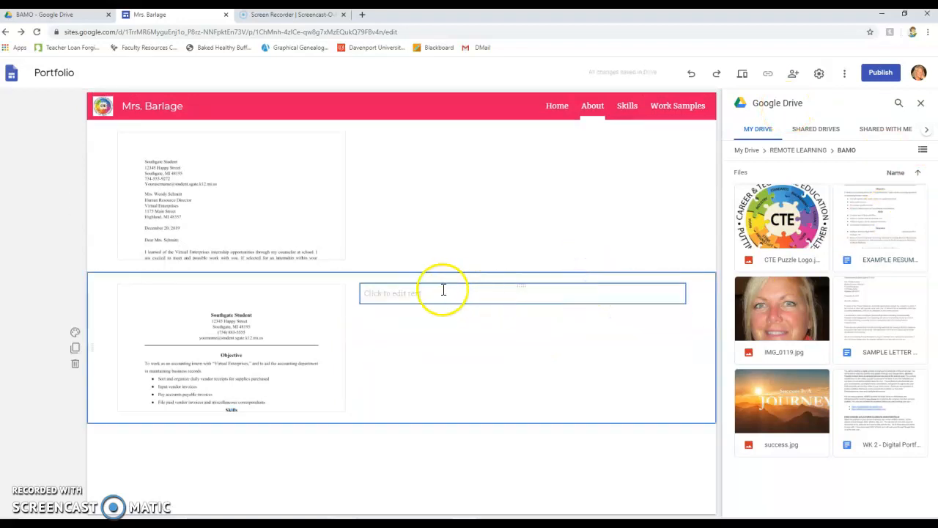
click(634, 272)
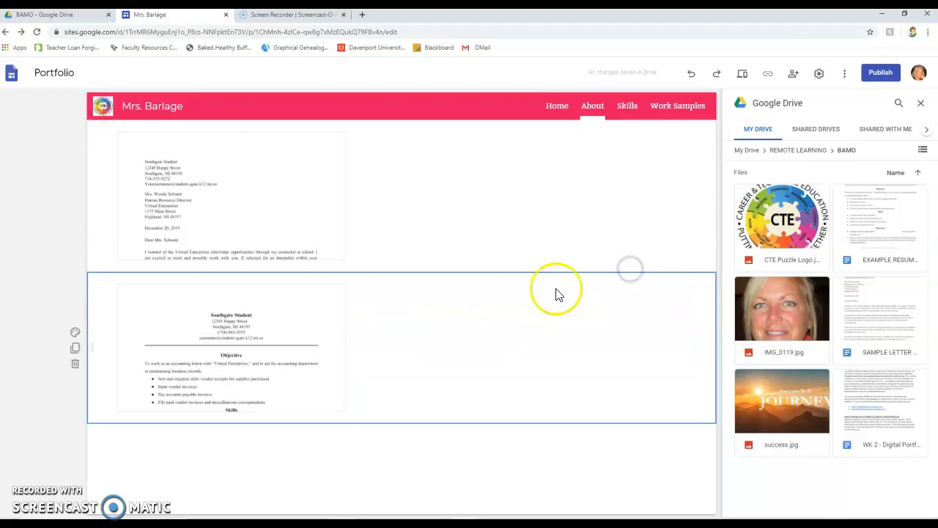
Step: Resize the sample letter to span the full section width and make it taller
click(297, 203)
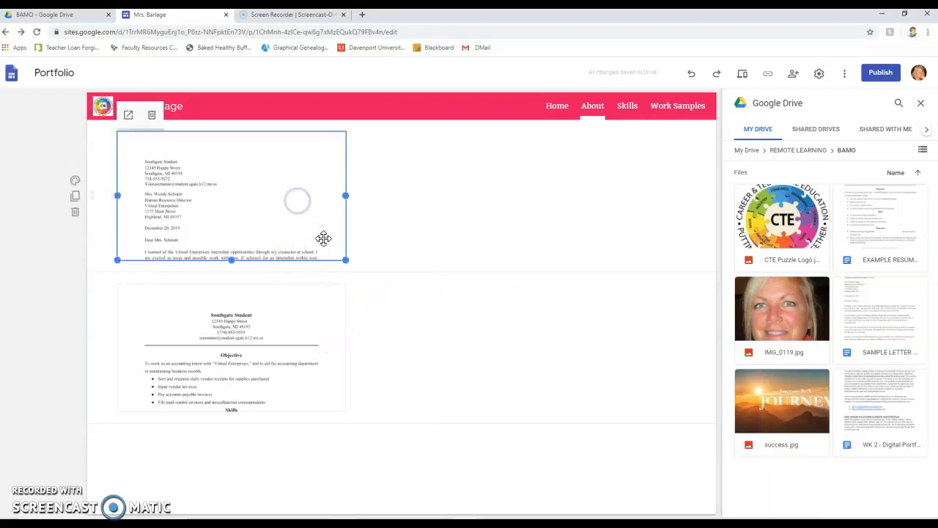
drag(344, 258, 686, 352)
drag(404, 354, 389, 501)
scroll(406, 426, down, 3)
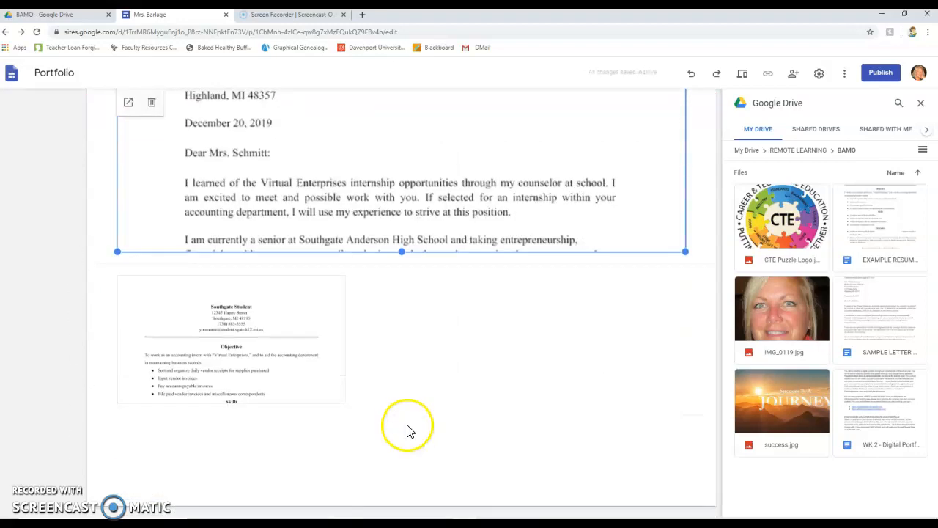
Step: Stretch the sample letter further down so more of the letter is visible
drag(402, 253, 412, 524)
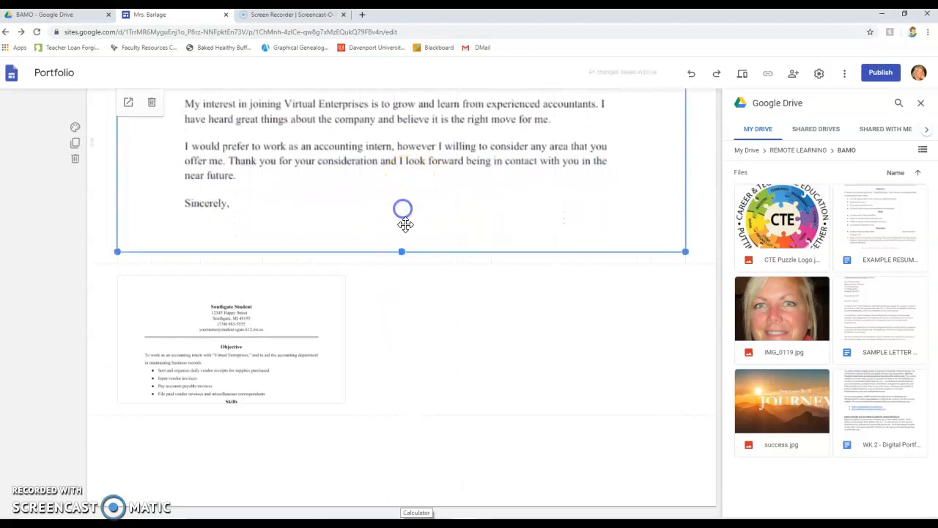
drag(402, 251, 407, 306)
click(454, 329)
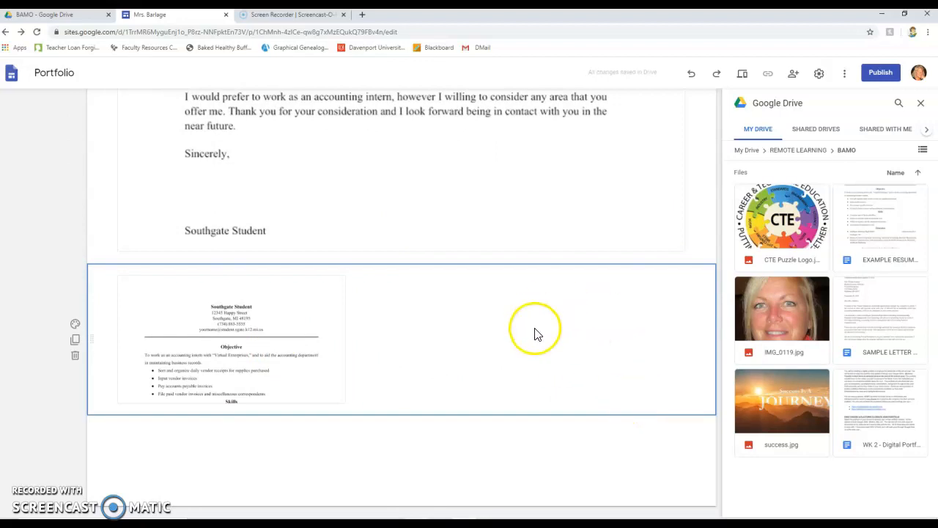
Step: Close the Google Drive side panel
scroll(495, 227, up, 9)
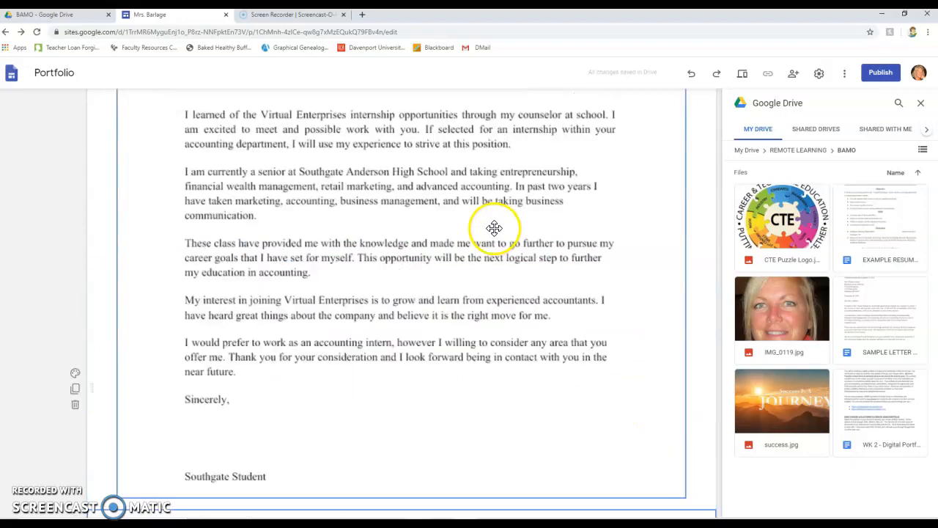
scroll(495, 251, up, 1)
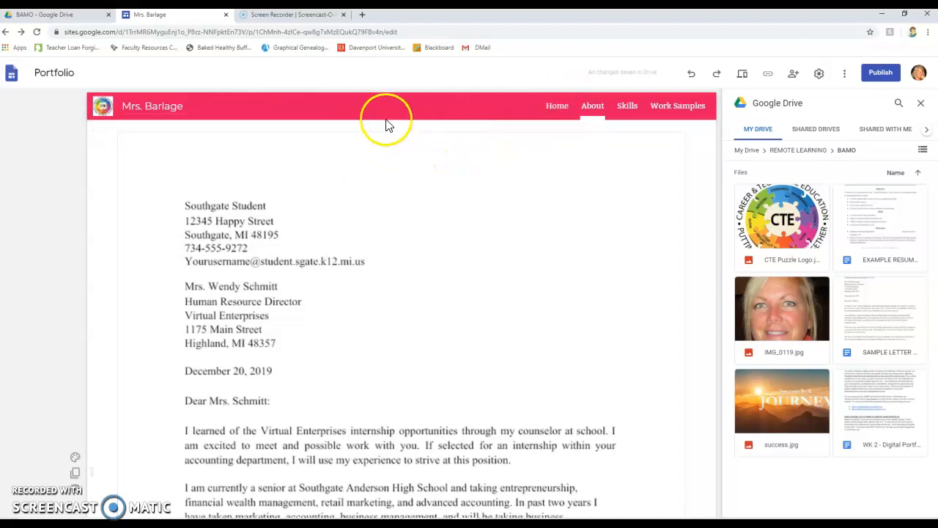
click(354, 129)
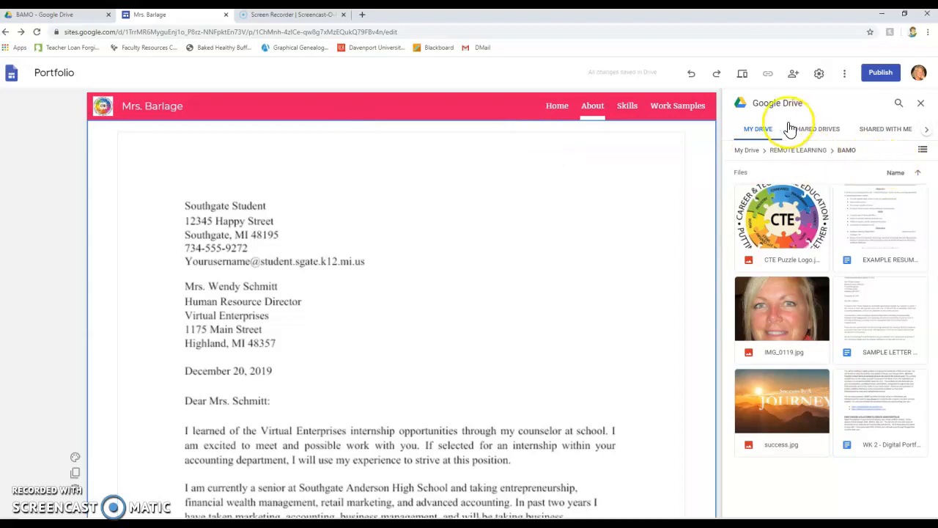
click(922, 108)
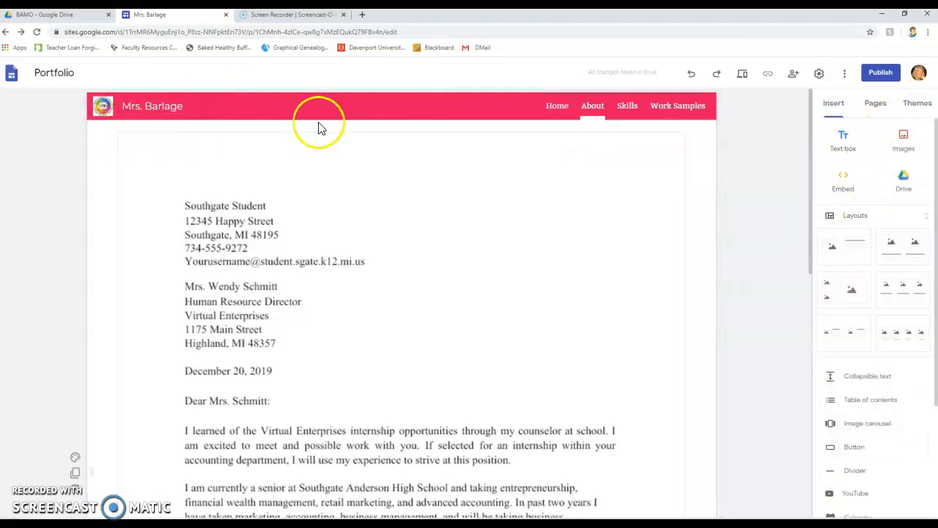
Step: Retitle the About page header as Employment Documents
click(403, 132)
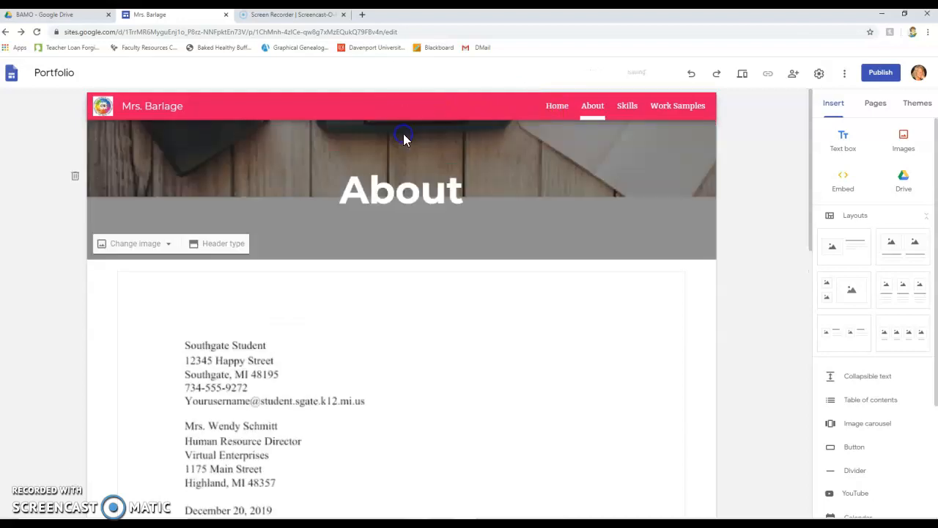
click(432, 190)
drag(465, 192, 339, 192)
text(Employment )
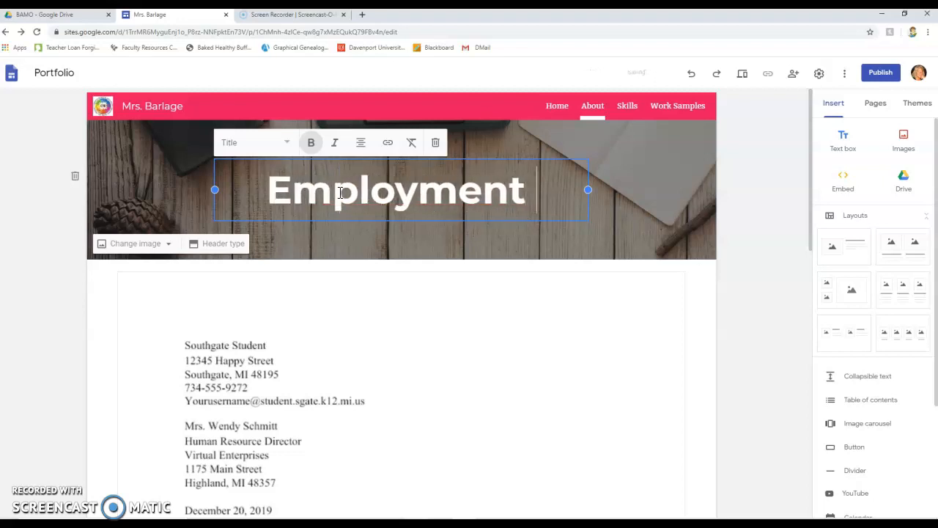
text(Documents)
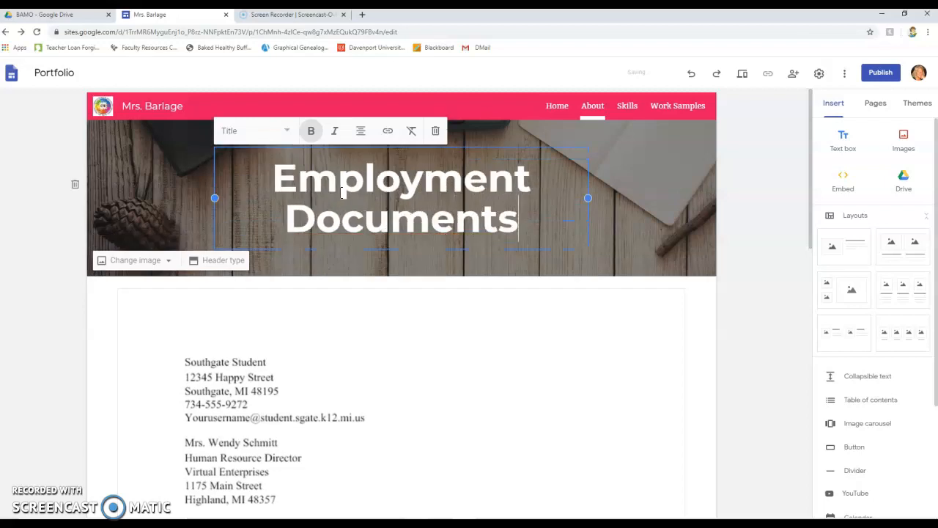
click(470, 300)
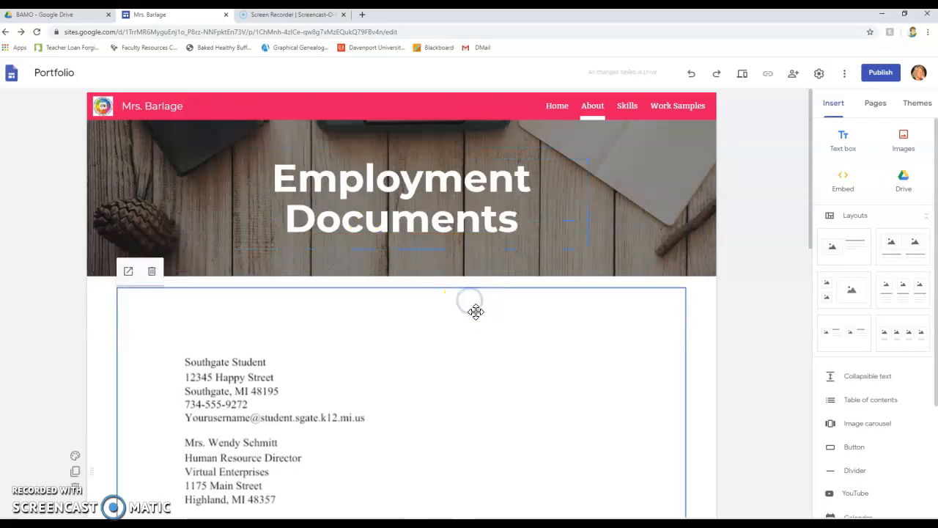
Step: Widen the embedded resume to span the full section width
scroll(465, 331, down, 1)
scroll(384, 338, down, 6)
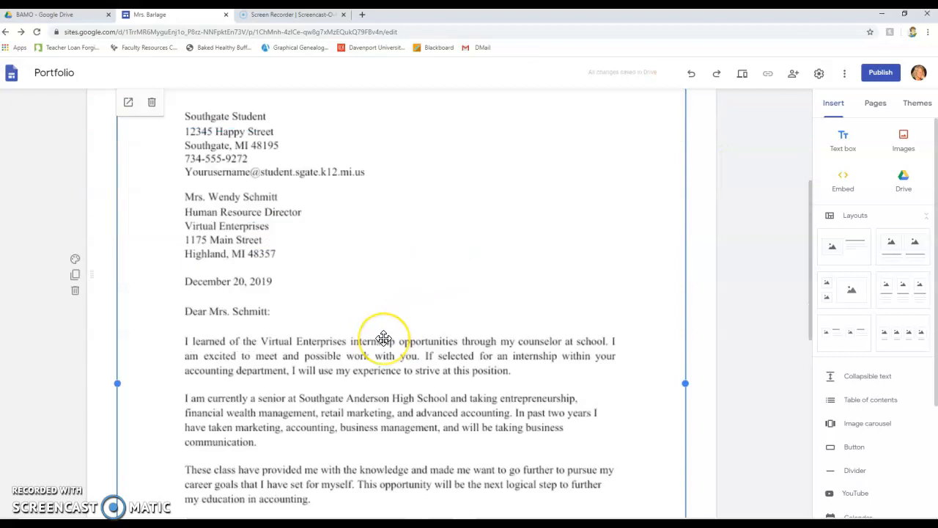
scroll(384, 338, up, 5)
scroll(386, 337, down, 6)
scroll(388, 337, down, 1)
click(281, 330)
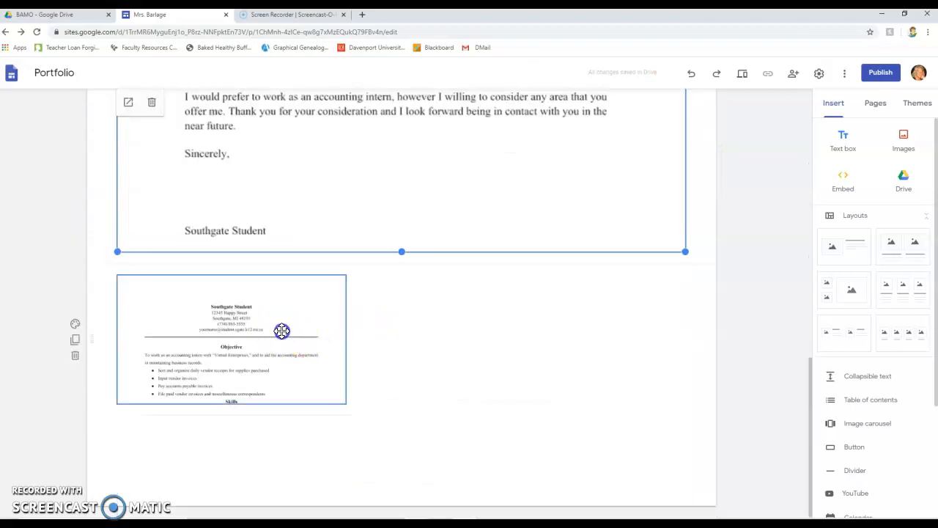
drag(343, 337, 683, 358)
Step: Make the resume taller so the whole document shows, down to the Work Experience section
click(400, 342)
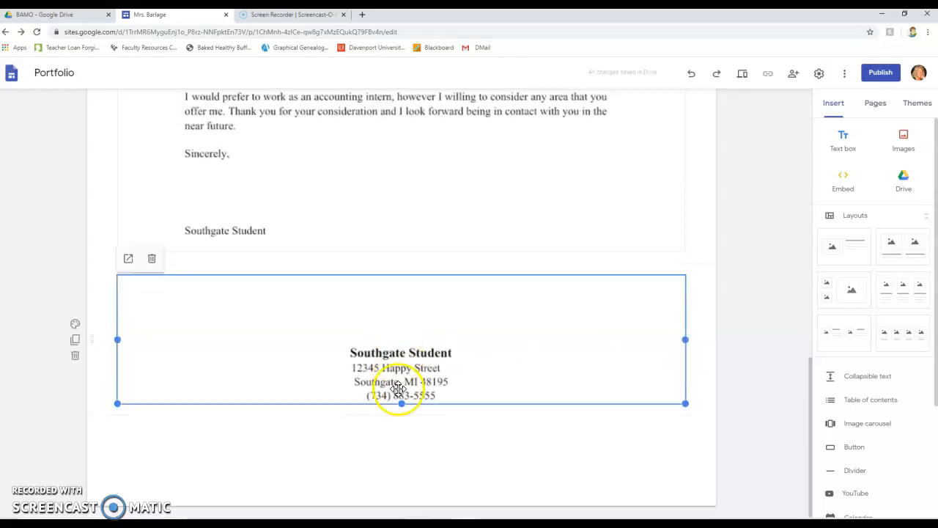
drag(400, 404, 401, 513)
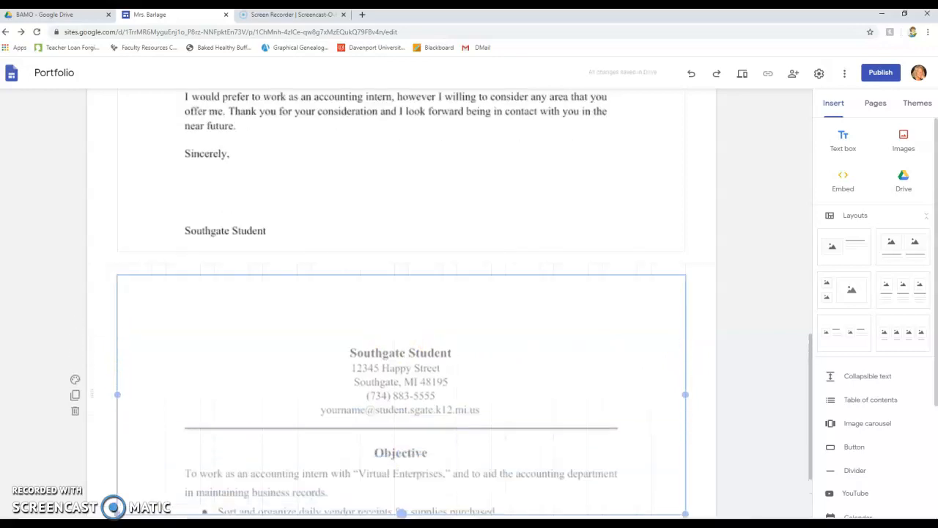
scroll(453, 335, down, 2)
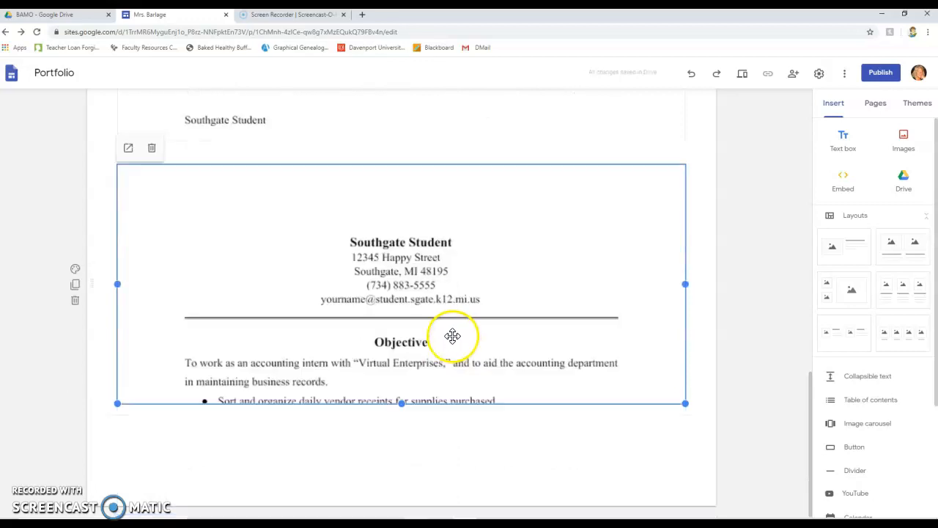
drag(404, 404, 401, 511)
scroll(447, 367, down, 2)
drag(400, 403, 407, 470)
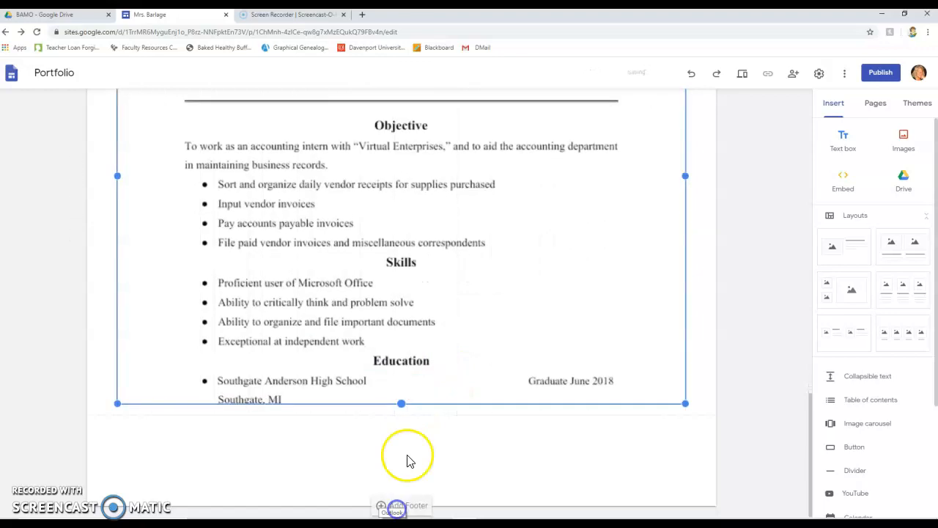
drag(403, 404, 398, 504)
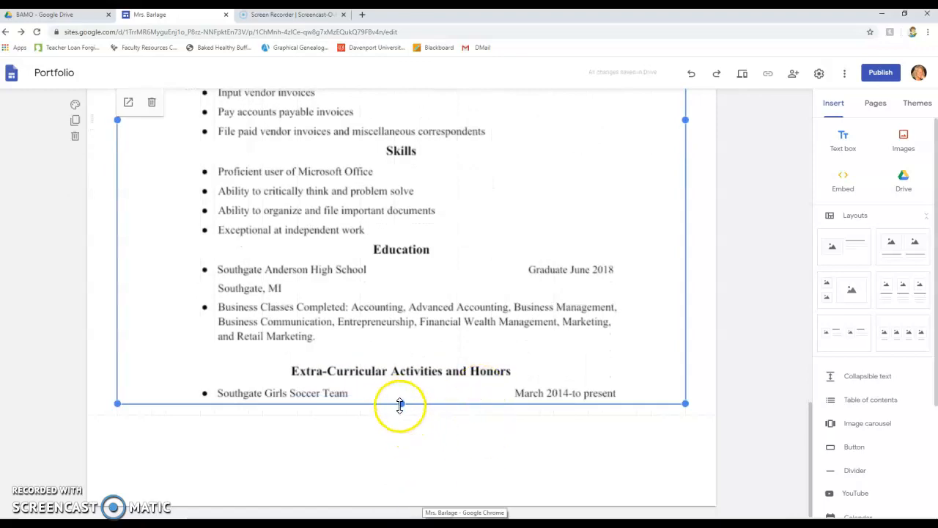
drag(400, 406, 403, 506)
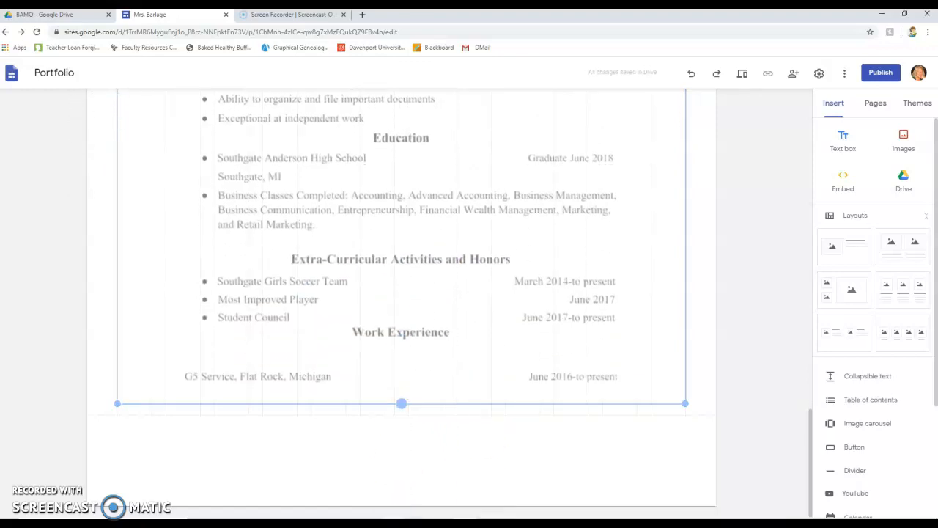
drag(401, 404, 429, 504)
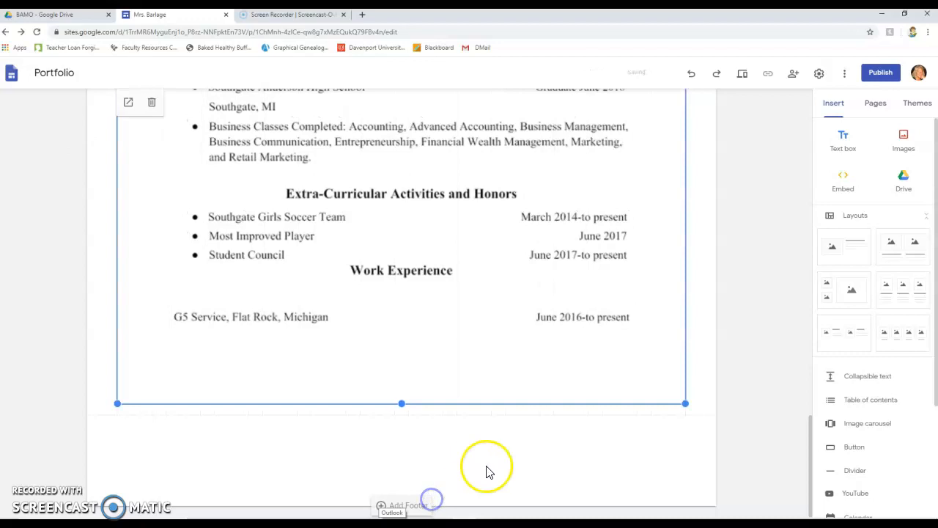
Step: Narrow the resume to about three-quarters of the section width
scroll(614, 408, up, 8)
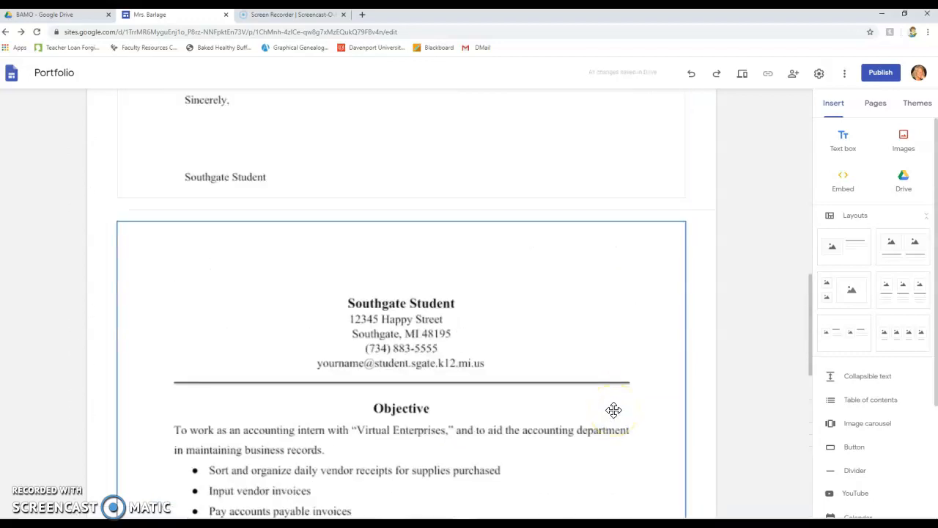
scroll(614, 409, up, 5)
scroll(614, 409, down, 15)
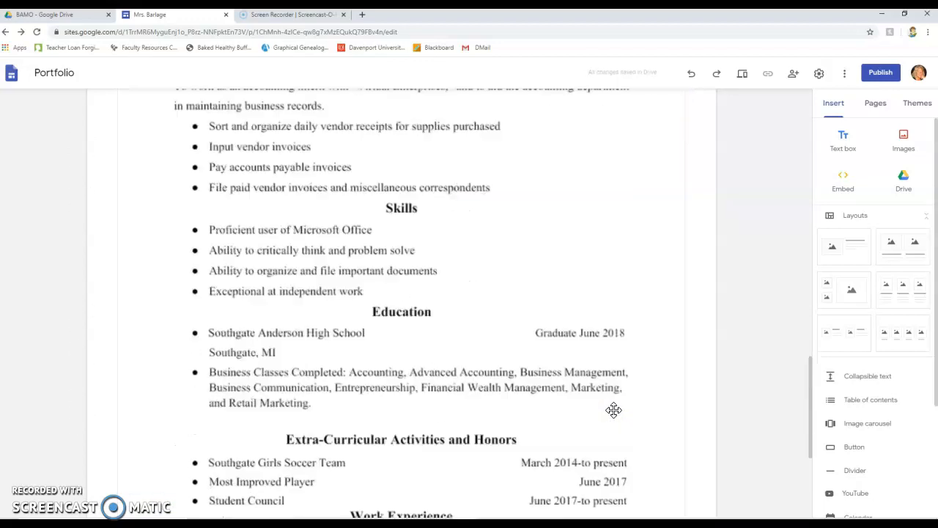
click(543, 362)
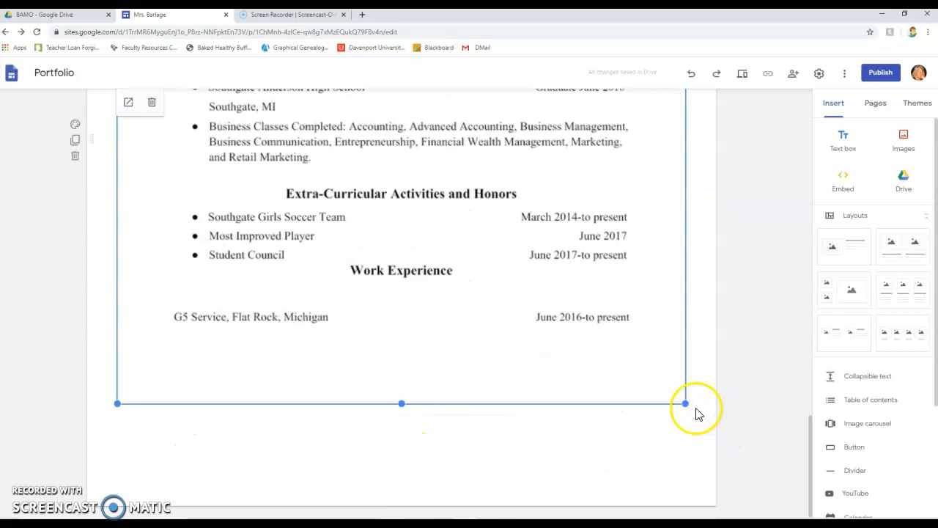
drag(683, 399, 582, 302)
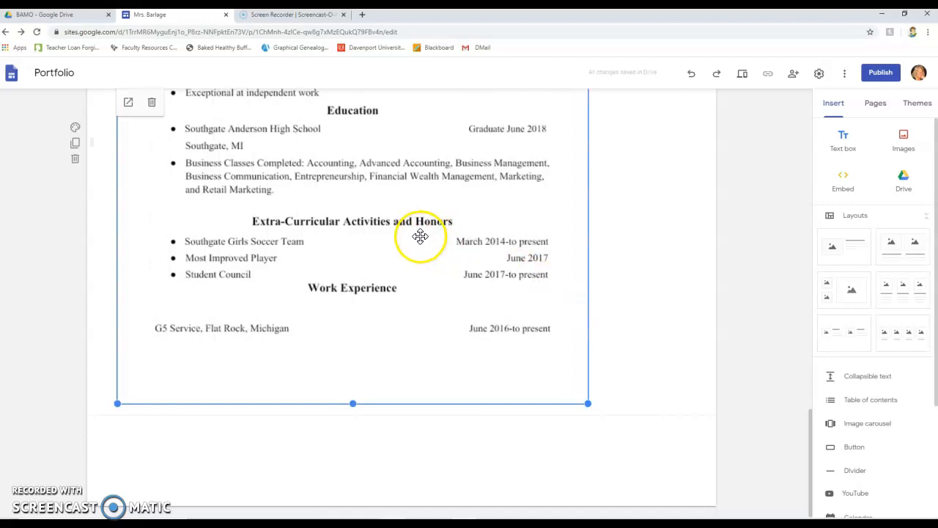
Step: Narrow the sample letter to match the resume's width
scroll(418, 236, up, 9)
click(413, 214)
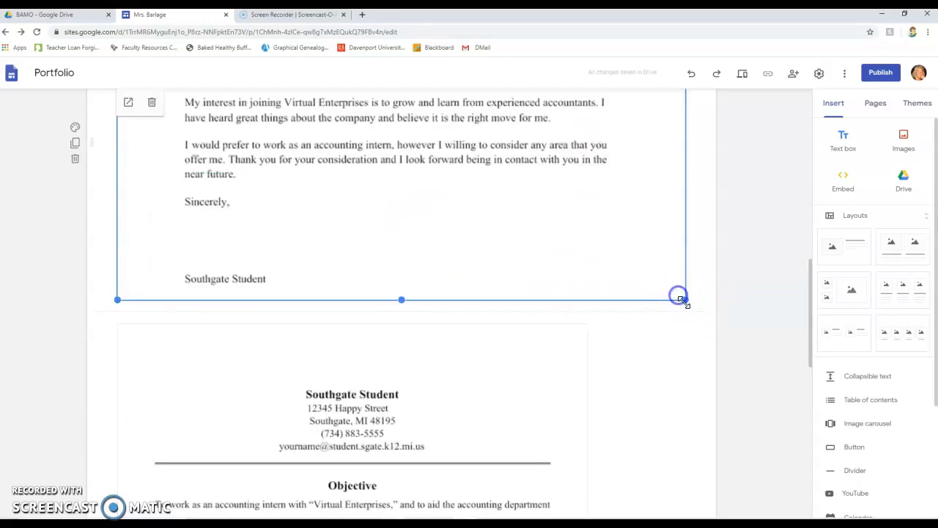
drag(685, 301, 590, 274)
click(639, 381)
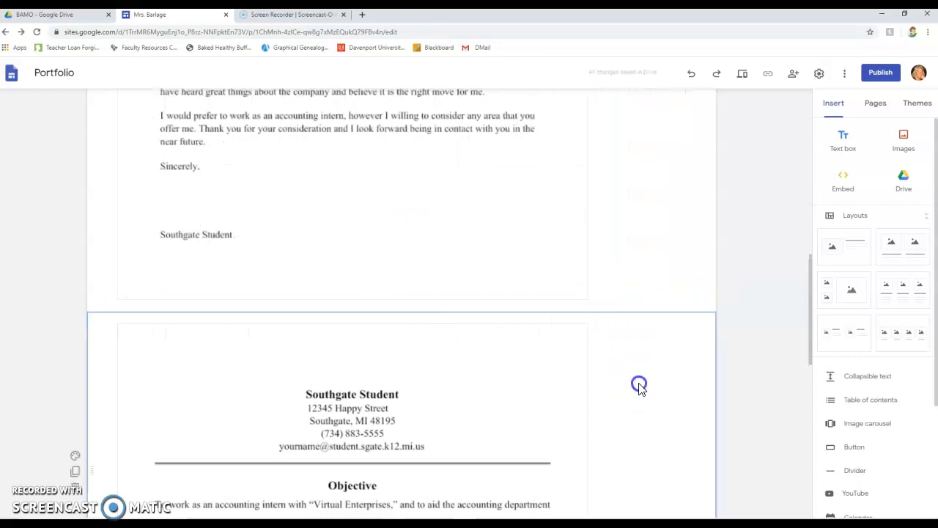
Step: Scroll through the About page to review the letter and resume layout
scroll(534, 281, down, 5)
scroll(521, 285, up, 10)
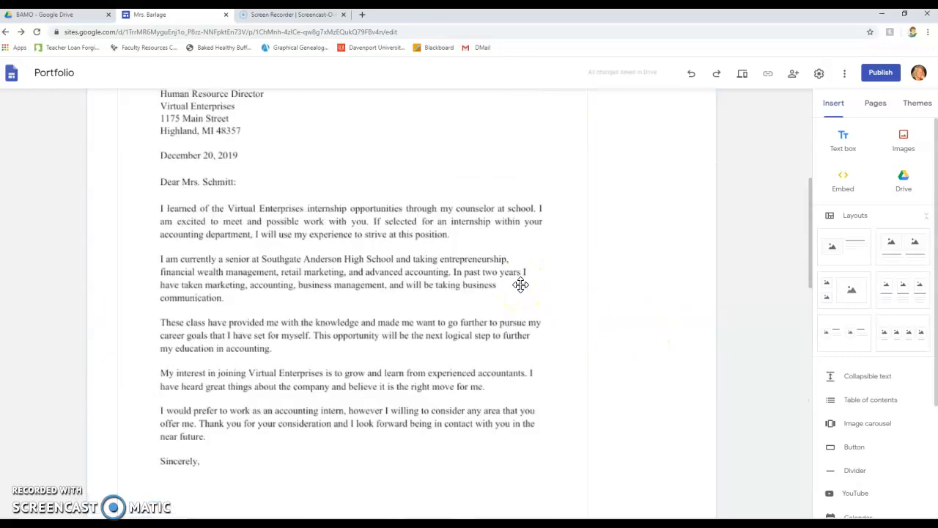
scroll(521, 284, up, 2)
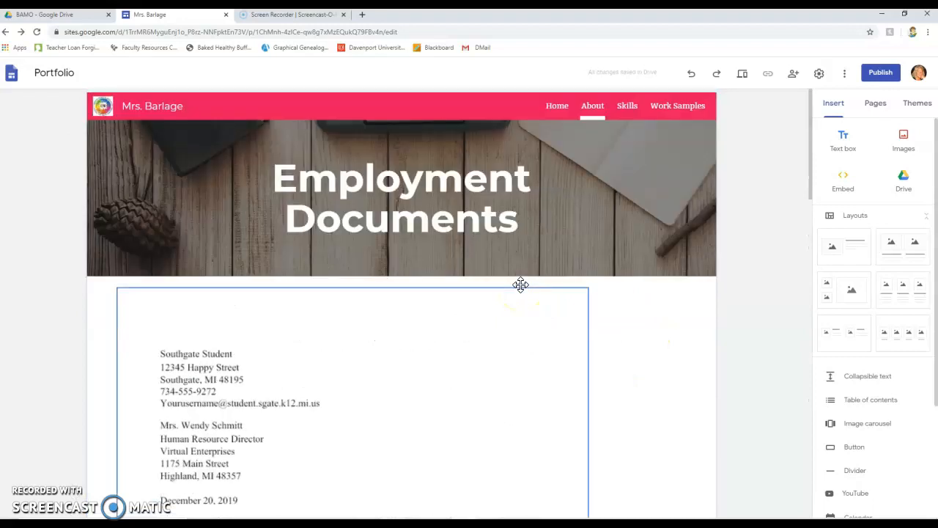
scroll(522, 291, down, 4)
scroll(521, 291, down, 9)
scroll(520, 292, up, 2)
scroll(520, 285, down, 5)
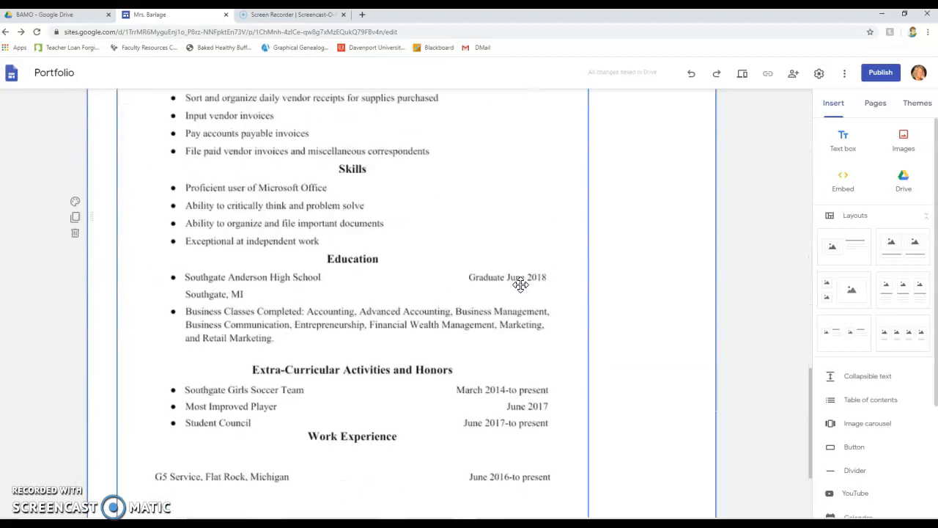
scroll(521, 285, up, 1)
scroll(521, 286, up, 10)
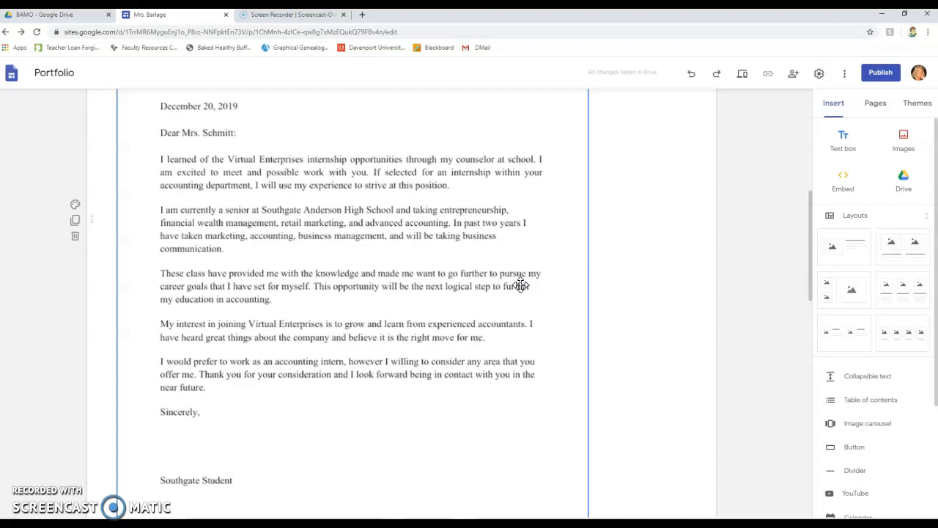
scroll(358, 187, up, 6)
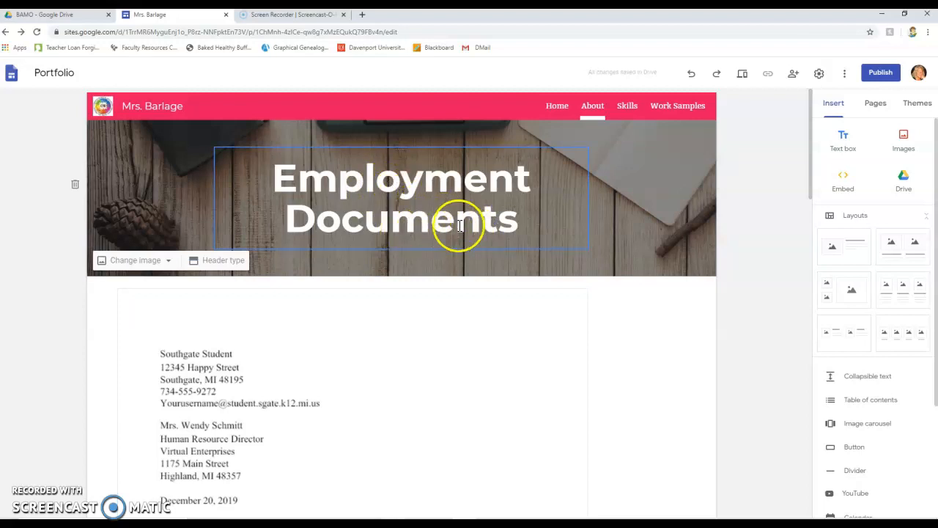
click(169, 261)
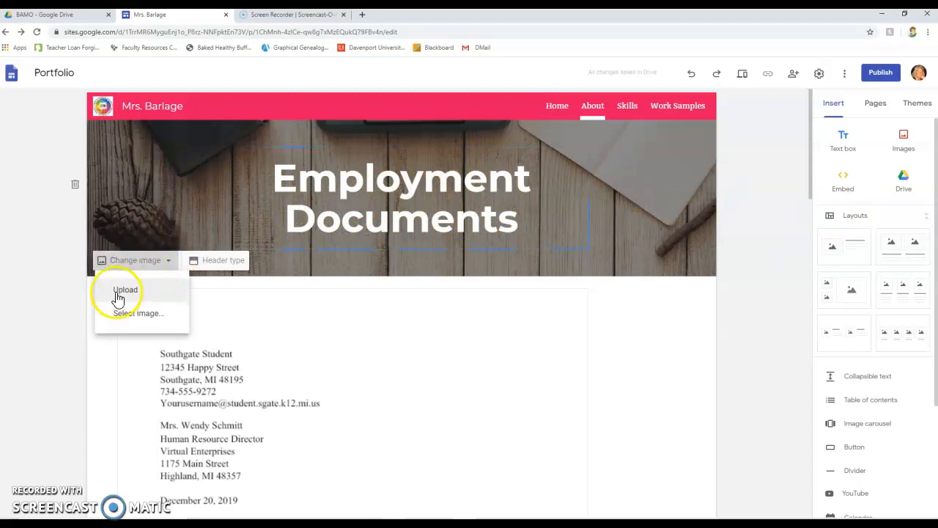
click(122, 297)
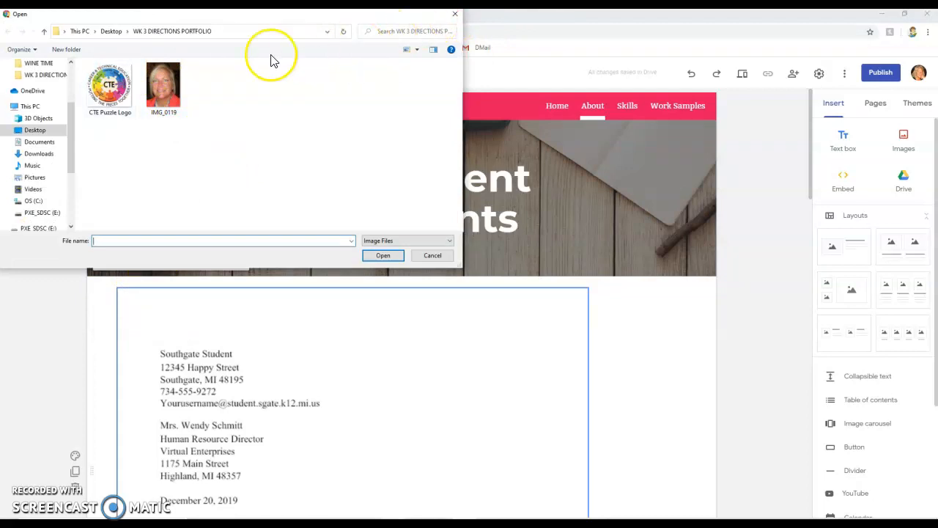
click(454, 16)
Step: Replace the header background with an image from the BAMO folder inside REMOTE LEARNING on Google Drive
click(150, 261)
click(147, 317)
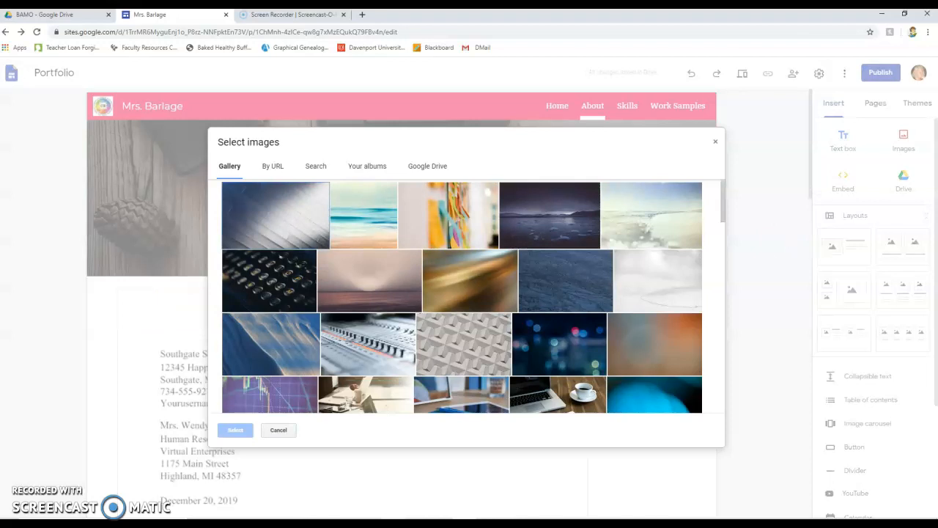
scroll(716, 287, down, 10)
scroll(604, 283, up, 3)
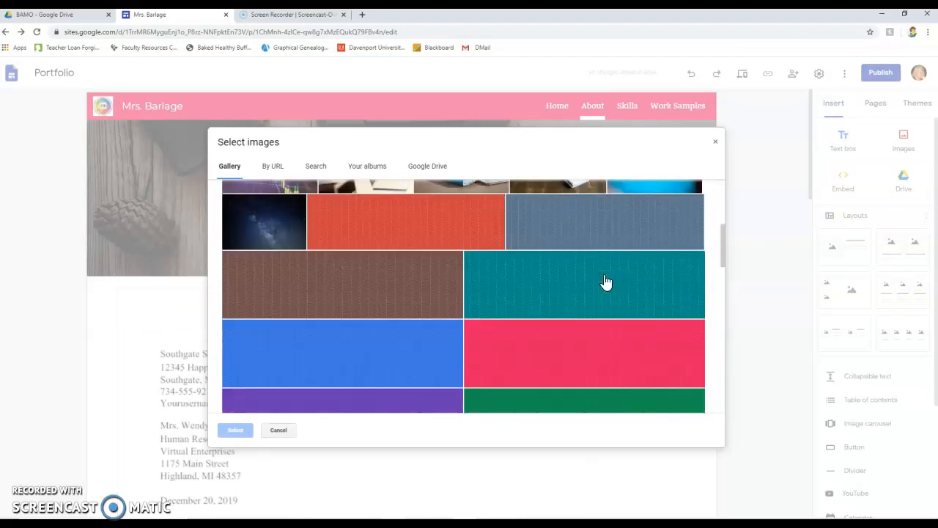
scroll(605, 283, up, 5)
scroll(601, 292, down, 10)
scroll(601, 291, down, 5)
scroll(601, 291, up, 6)
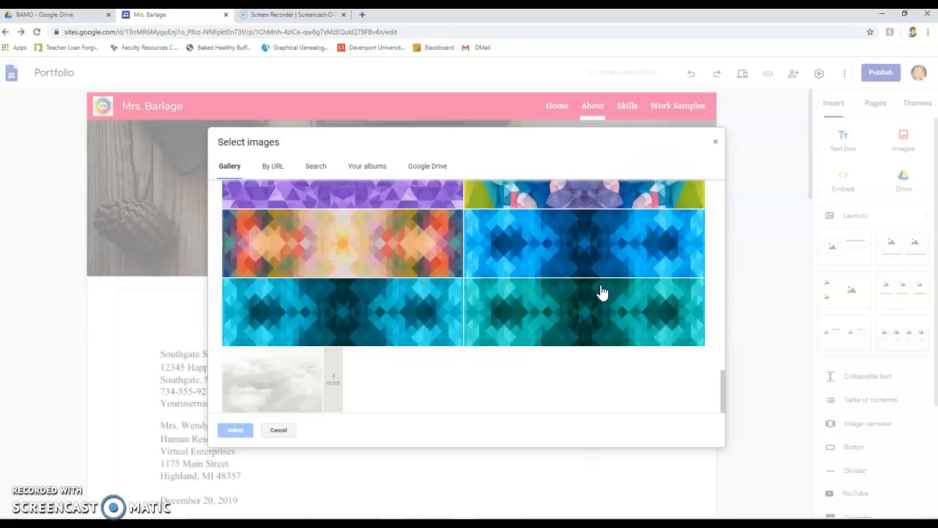
scroll(601, 291, up, 10)
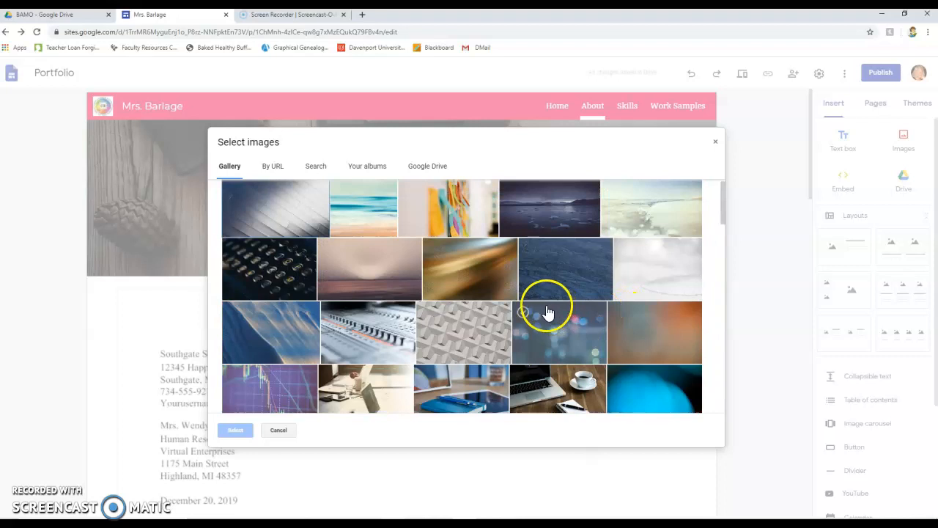
scroll(548, 312, up, 1)
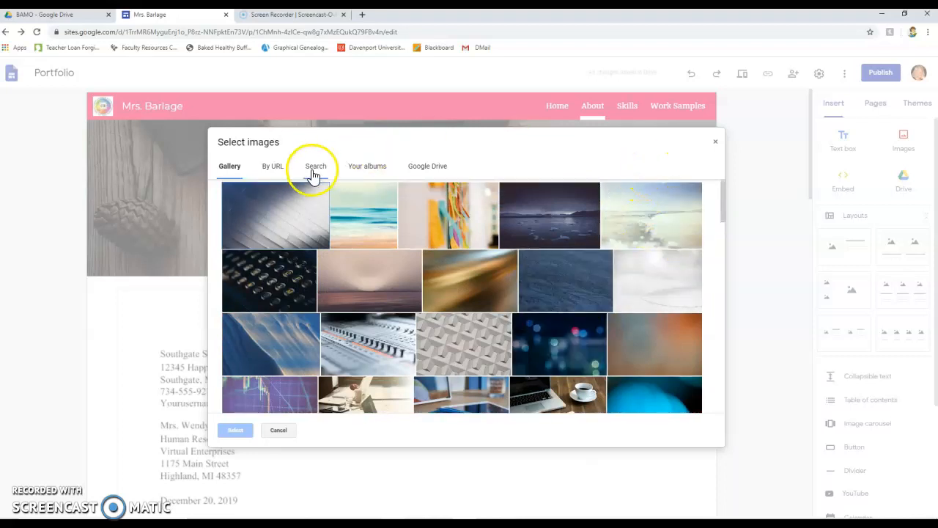
click(424, 170)
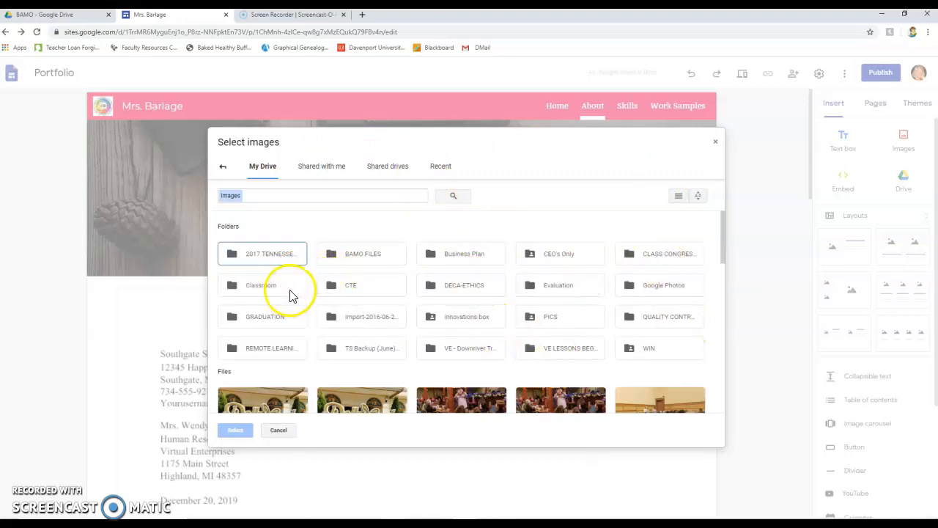
double_click(282, 352)
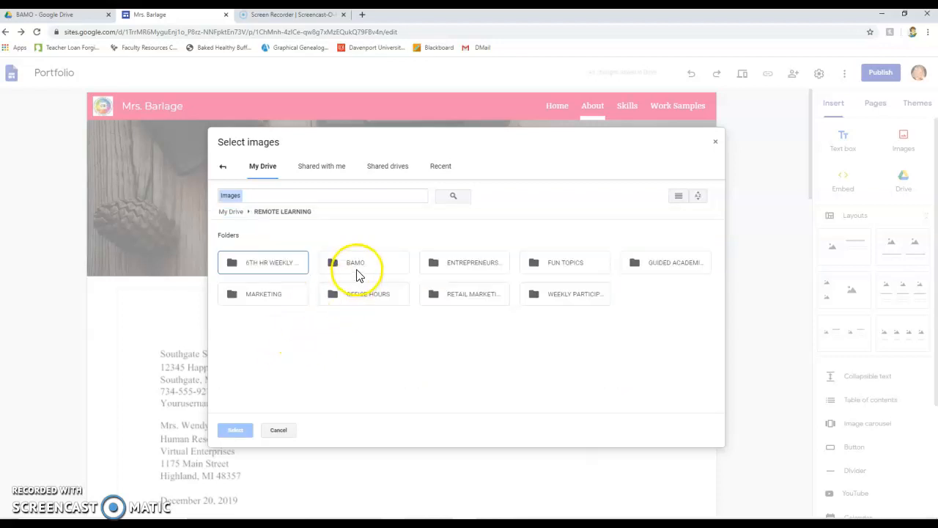
double_click(357, 273)
double_click(456, 282)
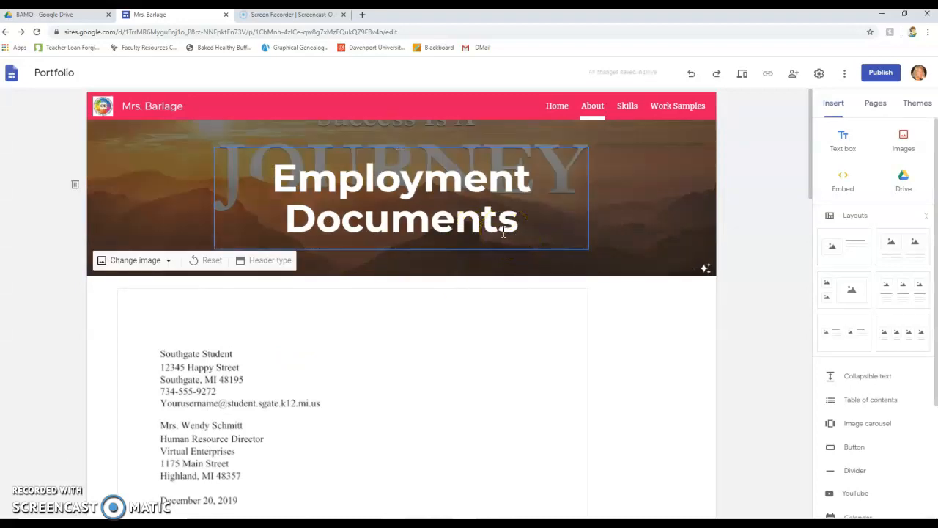
Step: Move the Employment Documents title out of the header into the page body above the letter
click(511, 227)
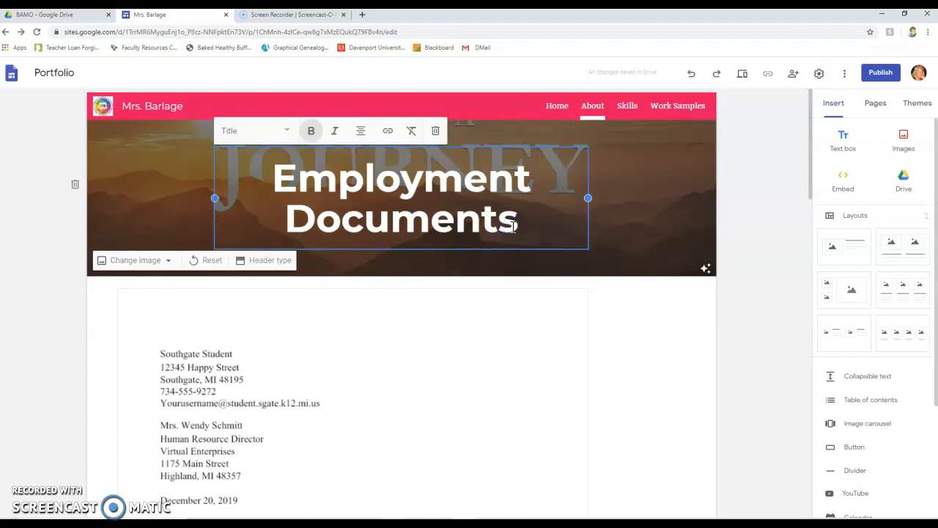
drag(486, 152, 418, 282)
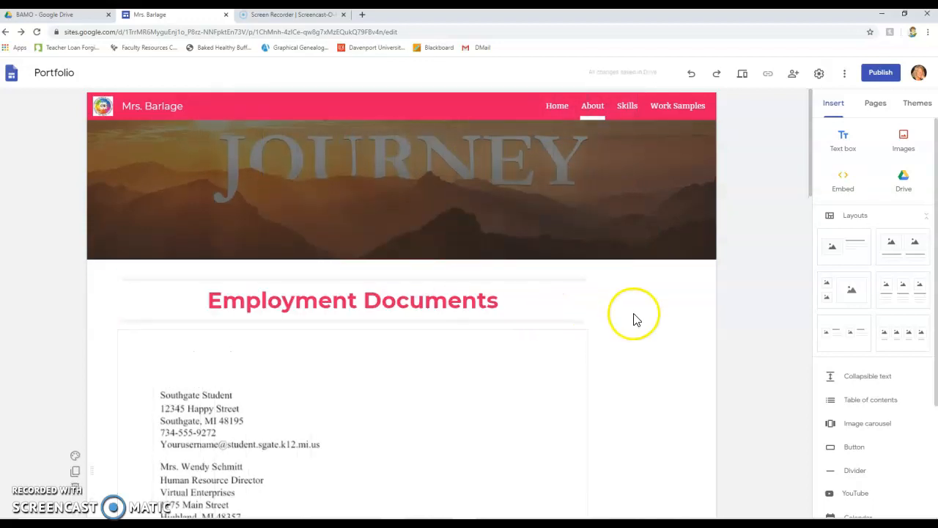
scroll(660, 331, down, 10)
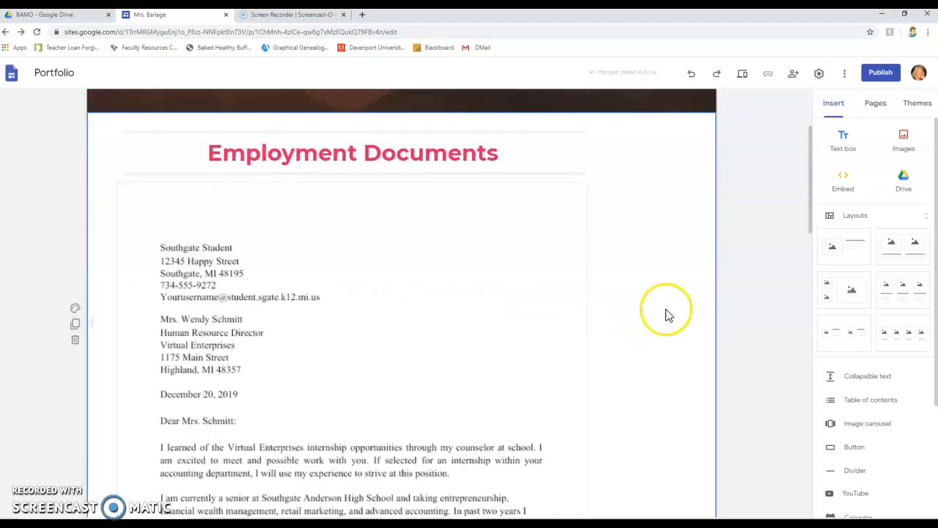
scroll(666, 294, up, 10)
Step: Reset the header background image to the theme's original picture
click(605, 205)
double_click(450, 196)
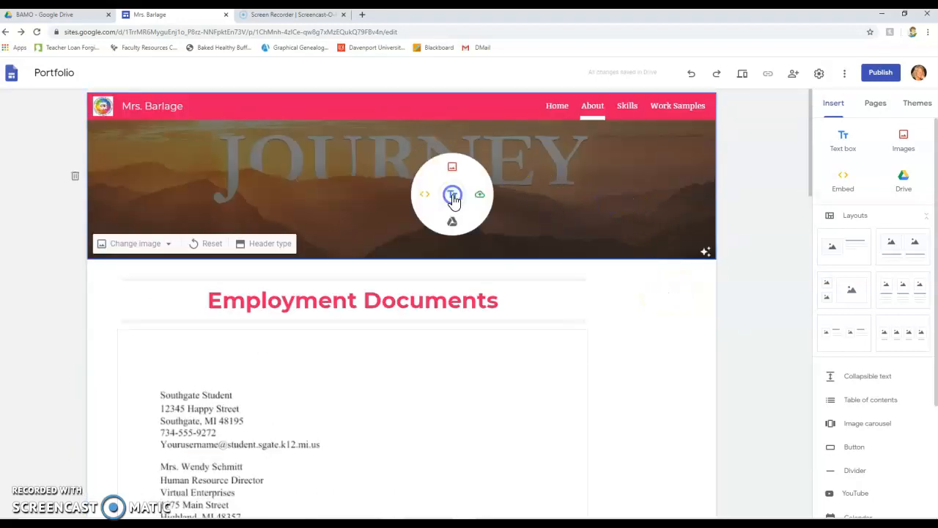
click(537, 176)
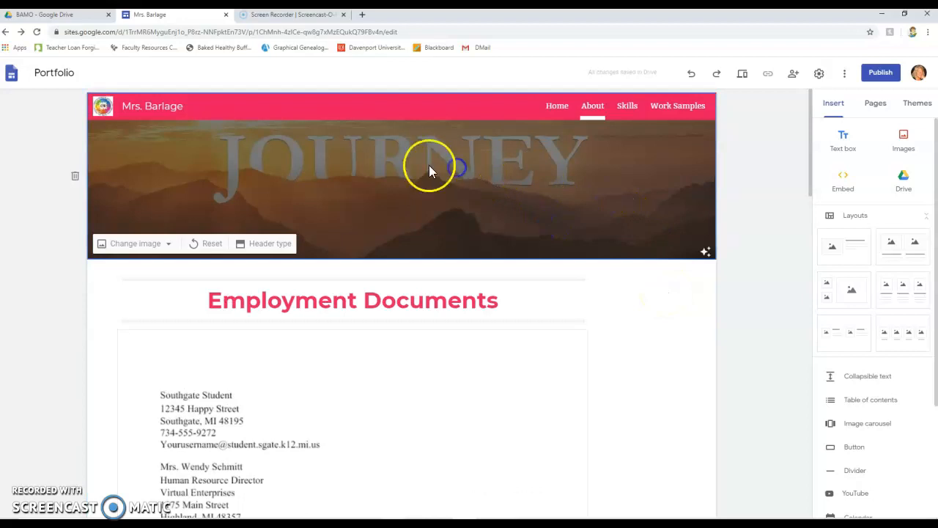
click(208, 244)
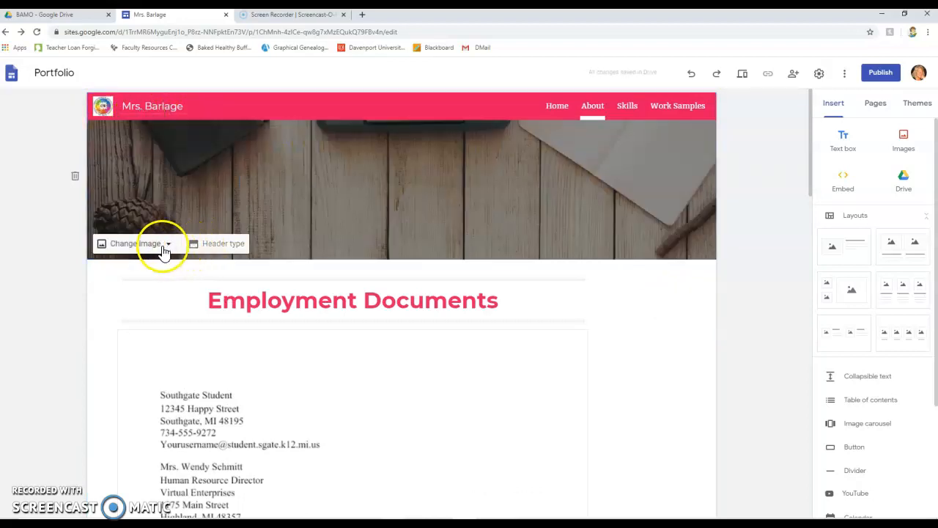
Step: Move the Employment Documents title back into the header
click(358, 293)
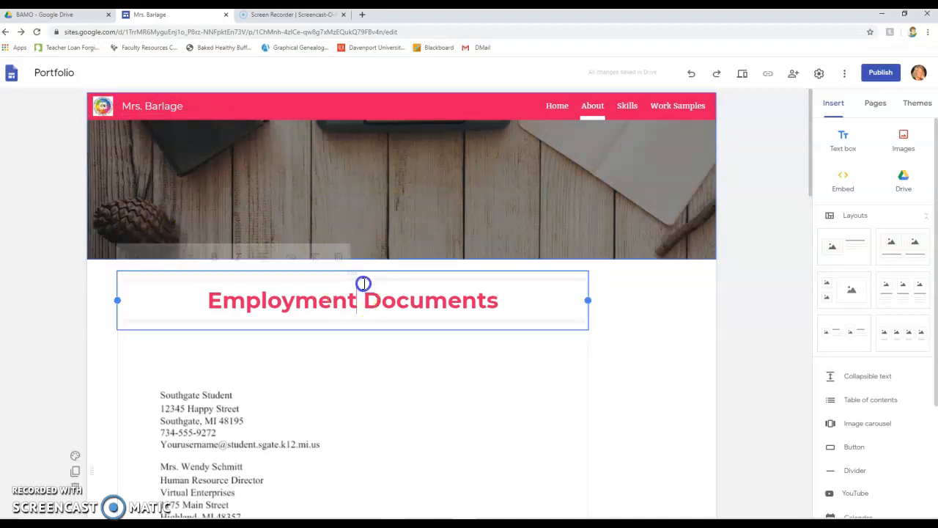
drag(408, 273, 281, 181)
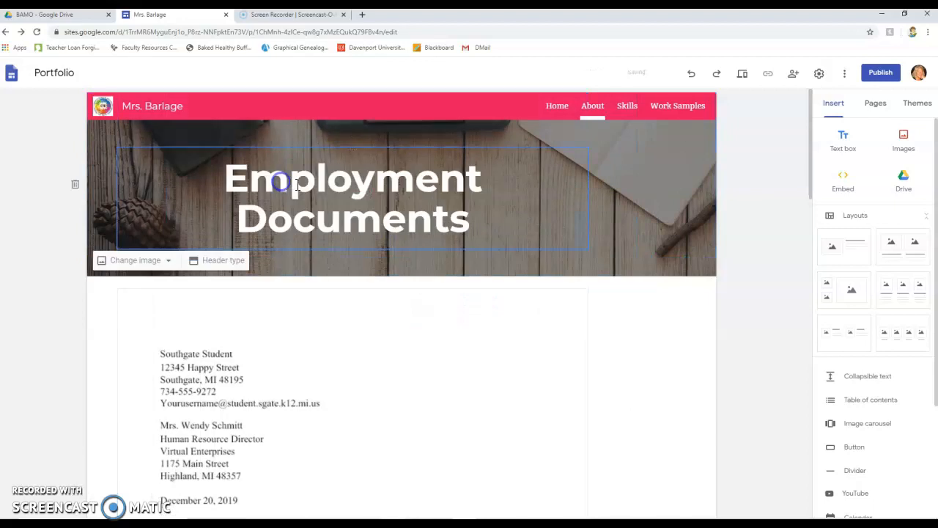
drag(331, 148, 352, 150)
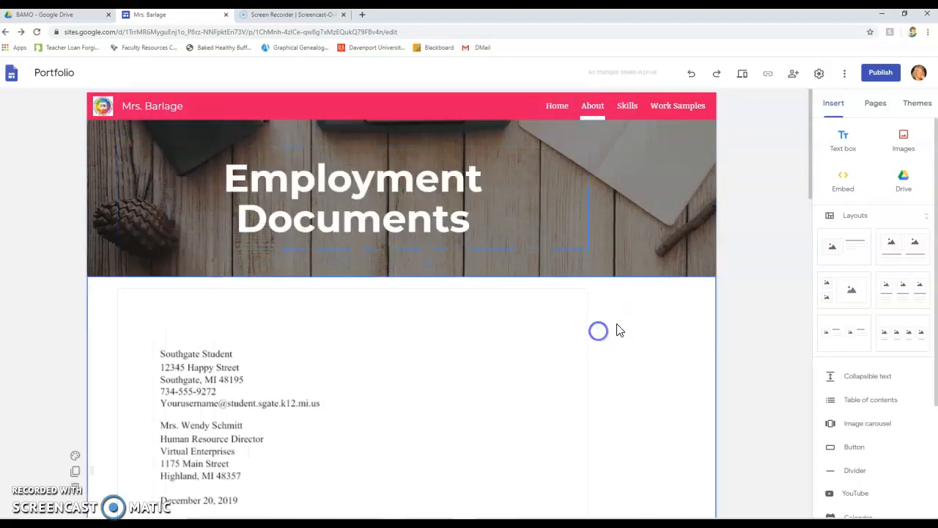
Step: Scroll down the About page to check the letter and resume below the restored header
scroll(651, 382, down, 3)
scroll(649, 397, down, 10)
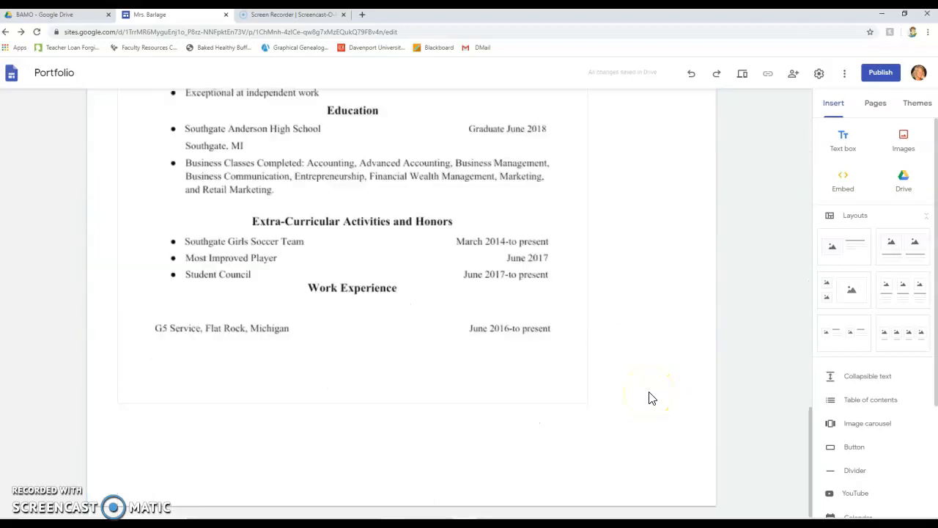
scroll(649, 397, up, 8)
scroll(649, 397, down, 5)
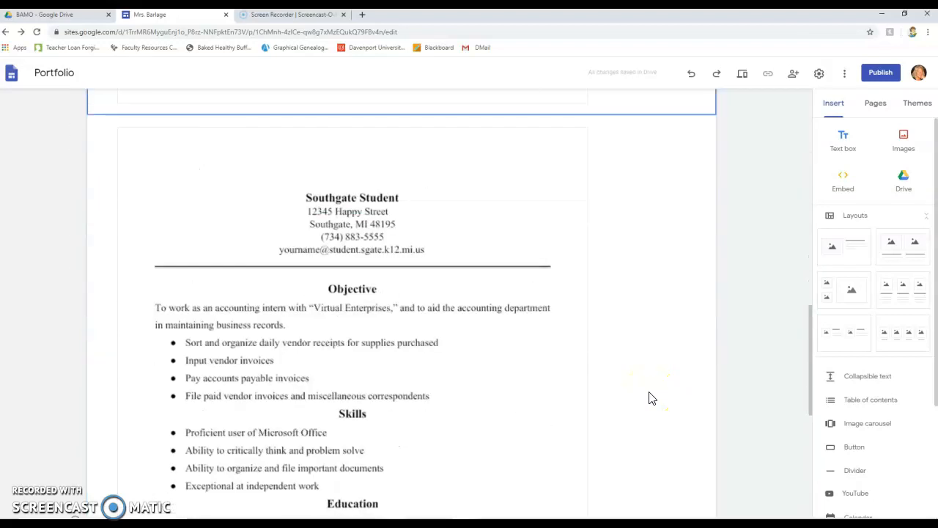
scroll(648, 397, down, 2)
scroll(649, 396, up, 10)
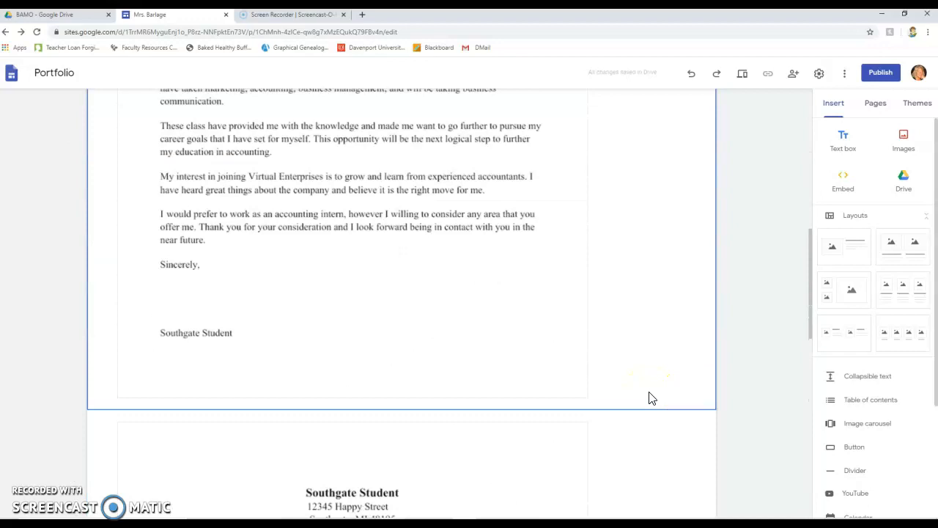
scroll(649, 398, up, 2)
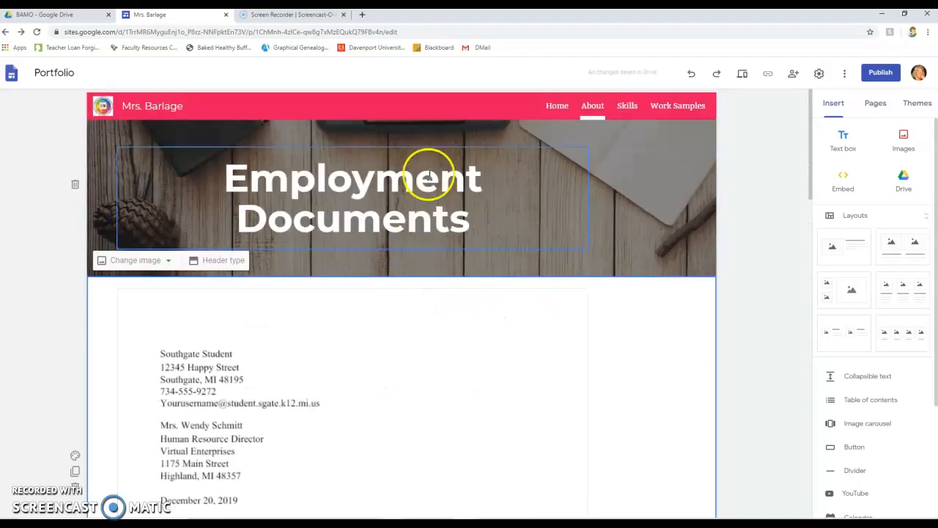
scroll(472, 315, down, 3)
scroll(473, 316, down, 3)
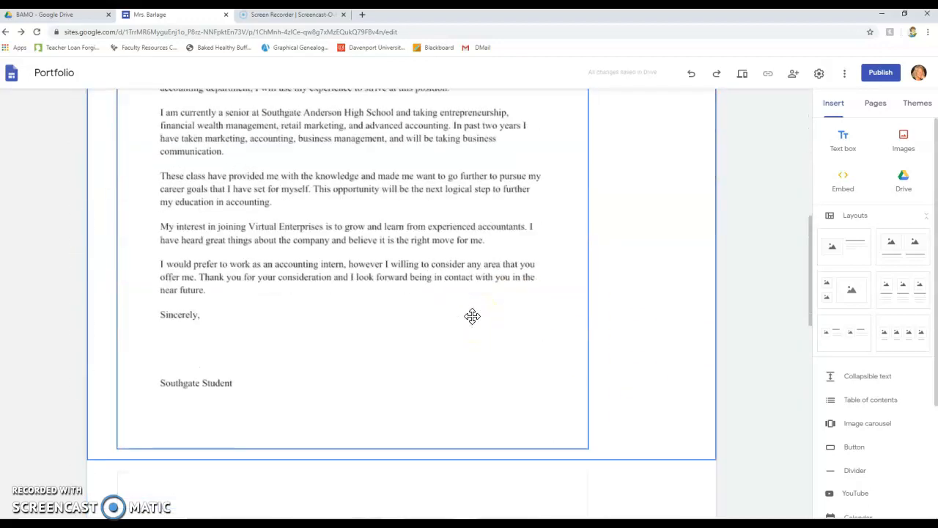
scroll(472, 316, up, 2)
scroll(472, 316, down, 9)
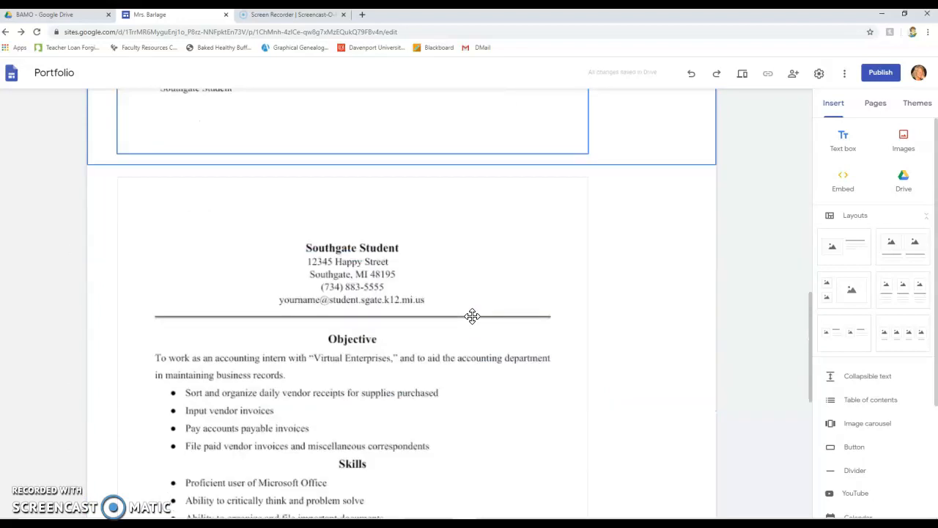
scroll(472, 316, down, 3)
click(536, 304)
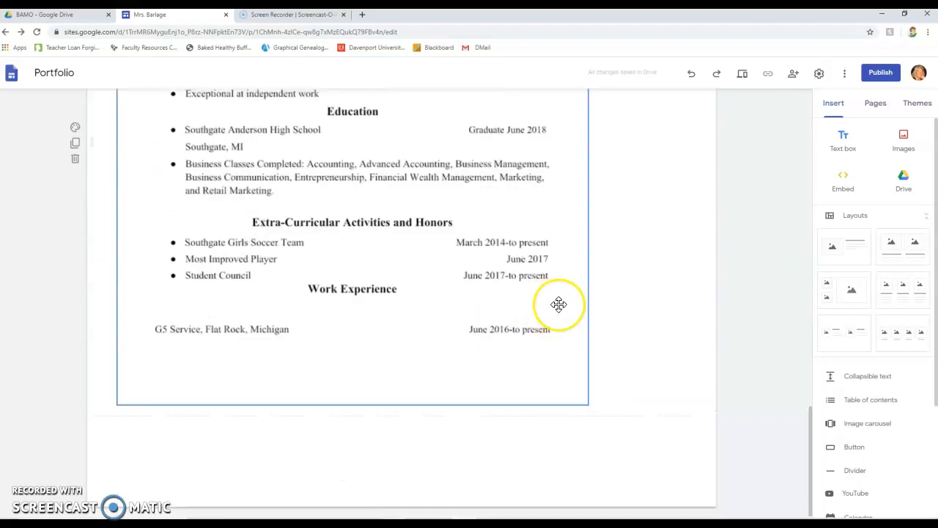